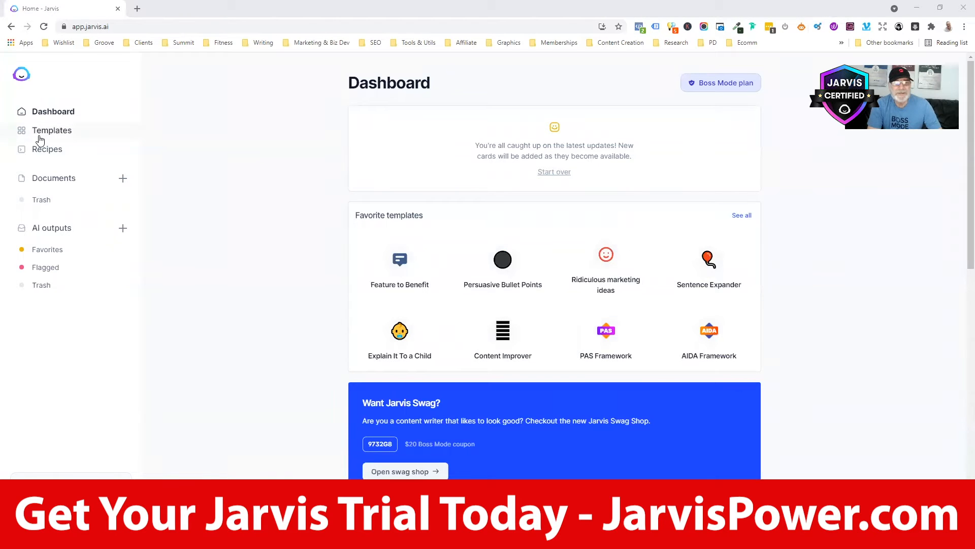
- Open the Perfect Headline template from the Website category of the template library
{"action": "left_click", "coordinate": [40, 139]}
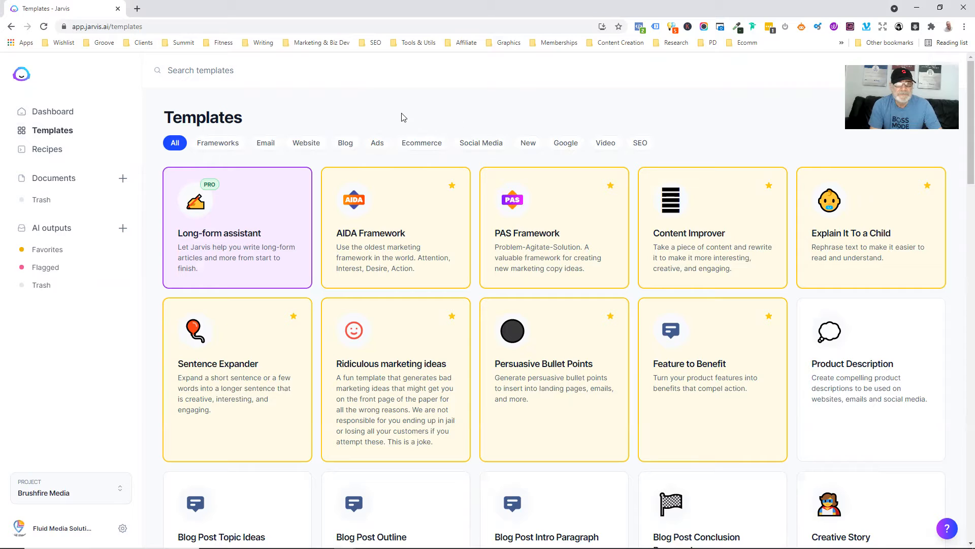
{"action": "left_click", "coordinate": [310, 146]}
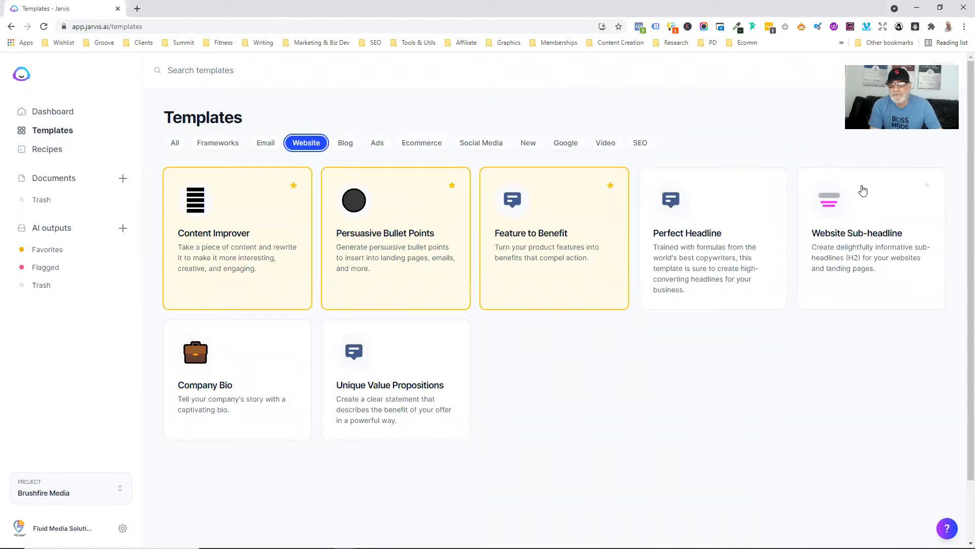
{"action": "left_click", "coordinate": [732, 255]}
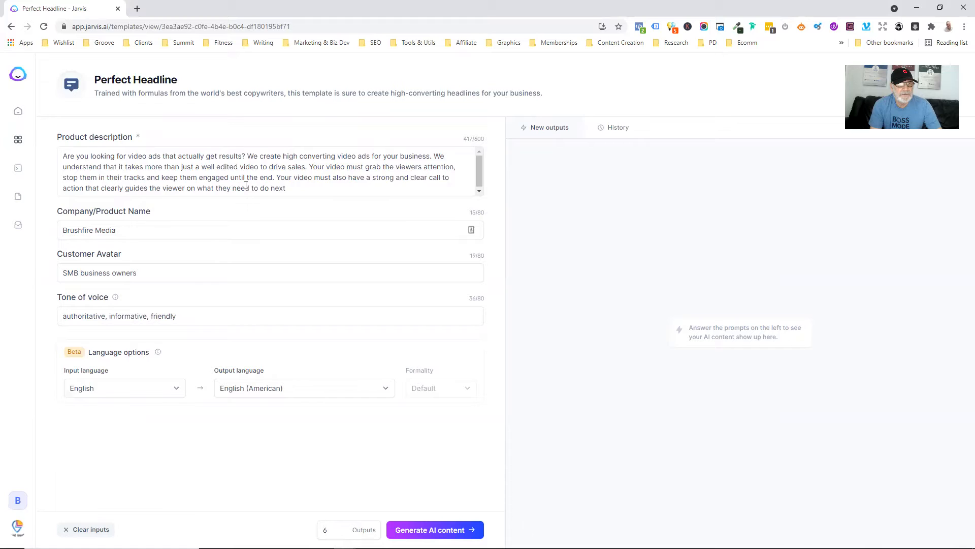
- Delete the old product description, company name and customer avatar text from the Perfect Headline form
{"action": "left_click_drag", "start_coordinate": [247, 188], "coordinate": [63, 154]}
{"action": "key", "text": "BackSpace"}
{"action": "left_click_drag", "start_coordinate": [134, 239], "coordinate": [30, 254]}
{"action": "key", "text": "BackSpace"}
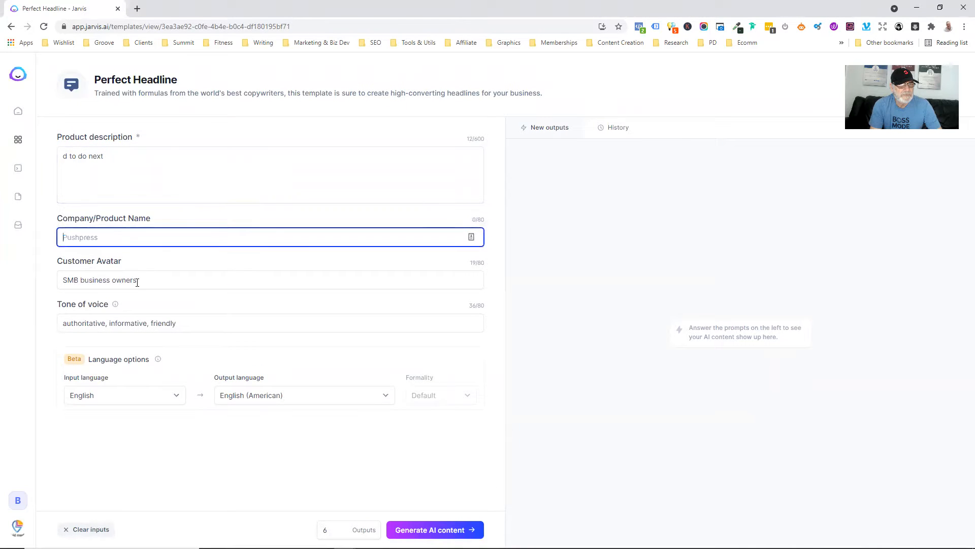
{"action": "left_click_drag", "start_coordinate": [81, 280], "coordinate": [60, 280]}
{"action": "key", "text": "BackSpace"}
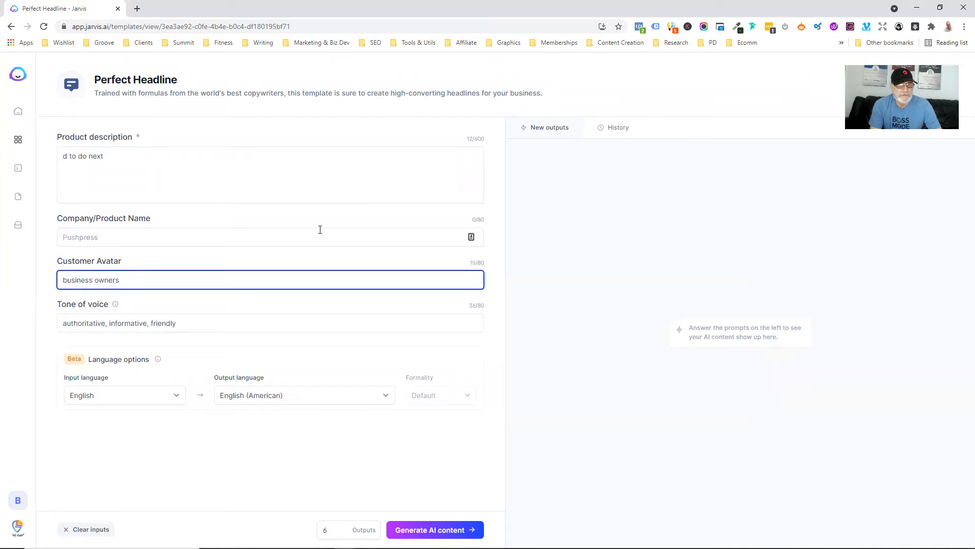
{"action": "left_click_drag", "start_coordinate": [149, 275], "coordinate": [41, 283]}
{"action": "key", "text": "BackSpace"}
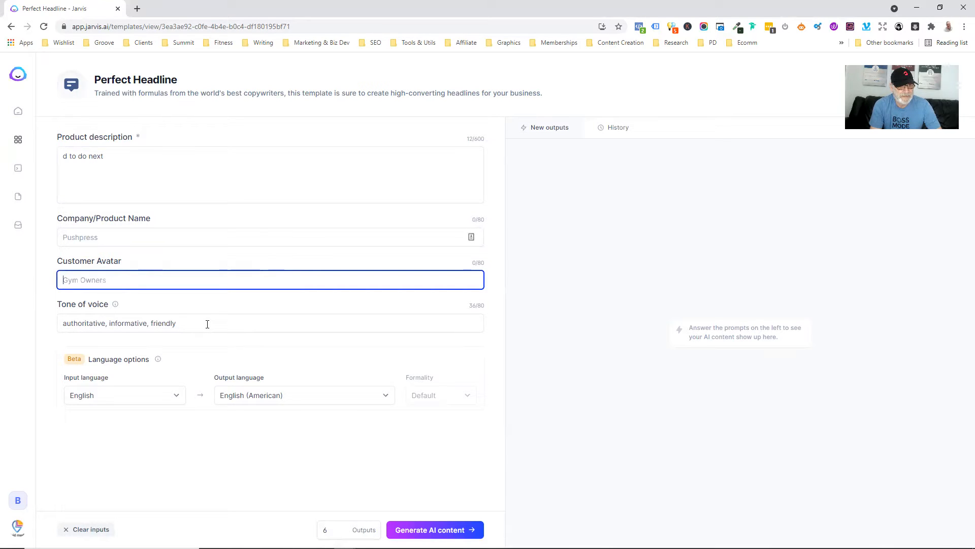
{"action": "left_click_drag", "start_coordinate": [125, 156], "coordinate": [48, 162]}
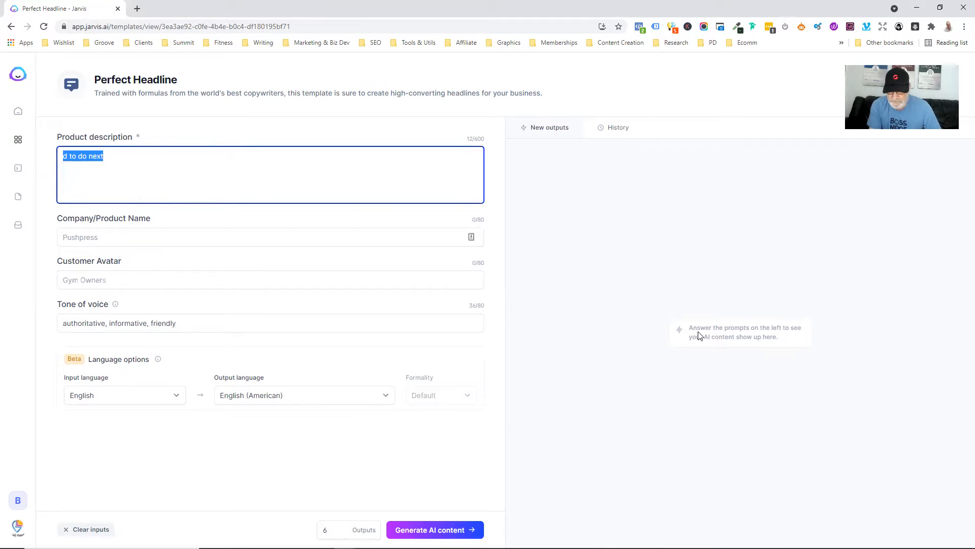
- Type 'This Facebook group has been created for entrepreneurs, coaches and consultants' as the description's opening
{"action": "type", "text": "Thi"}
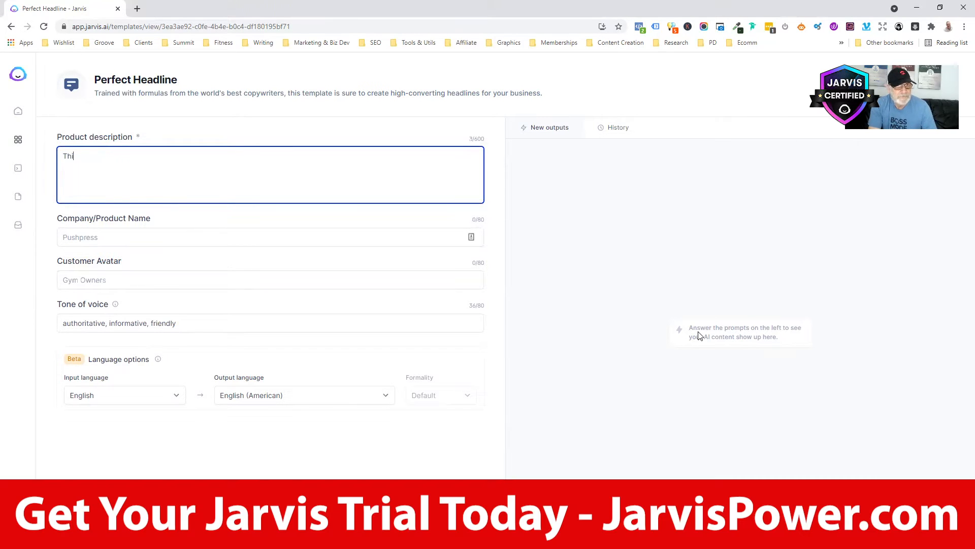
{"action": "type", "text": "s Facebook grouip"}
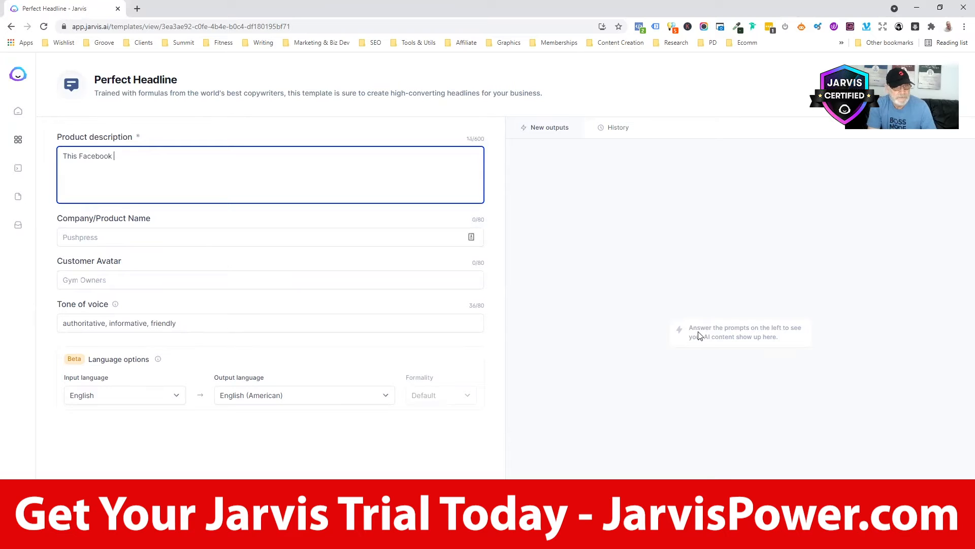
{"action": "key", "text": "BackSpace"}
{"action": "key", "text": "BackSpace"}
{"action": "type", "text": "p has been created "}
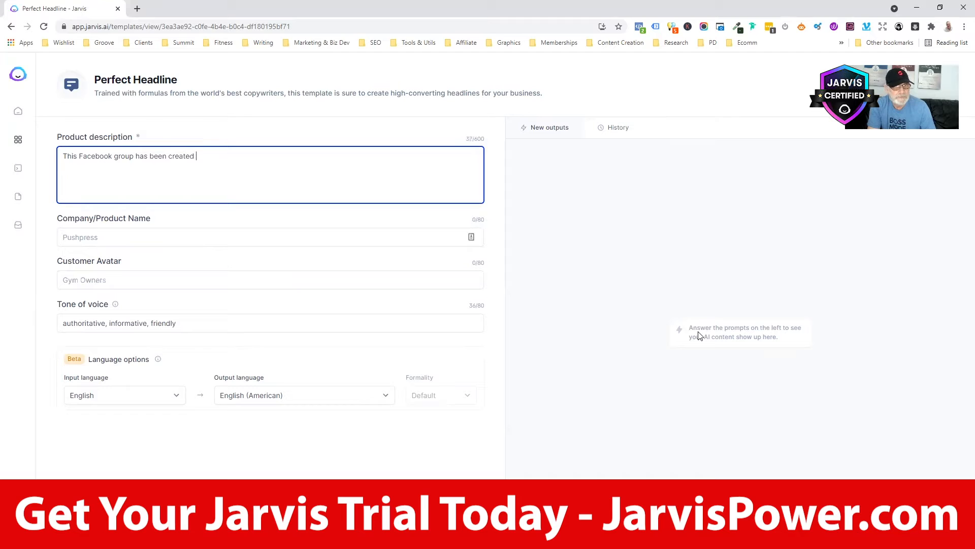
{"action": "type", "text": "for entrepren"}
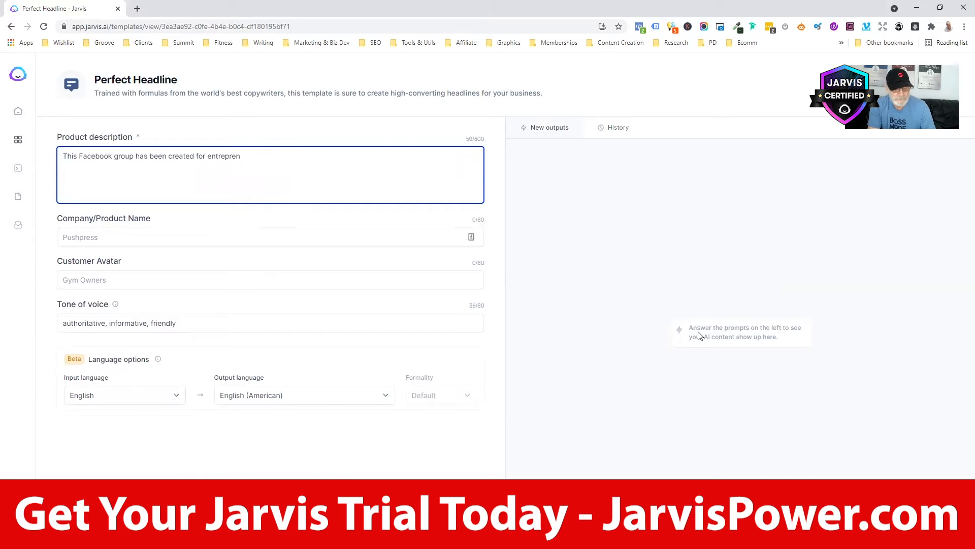
{"action": "type", "text": "eurs"}
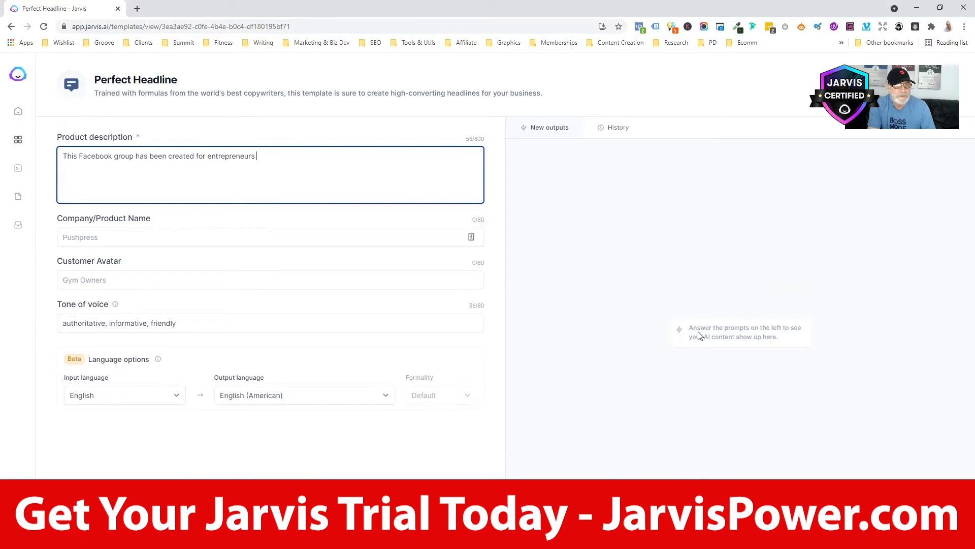
{"action": "type", "text": ", coaches,"}
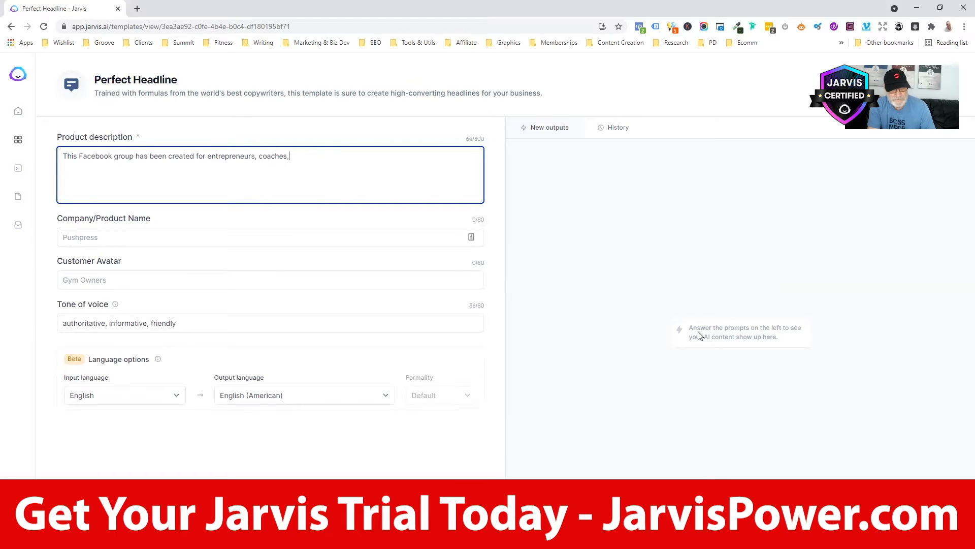
{"action": "type", "text": "anhd con"}
{"action": "key", "text": "BackSpace"}
{"action": "key", "text": "BackSpace"}
{"action": "key", "text": "BackSpace"}
{"action": "type", "text": "consultants o"}
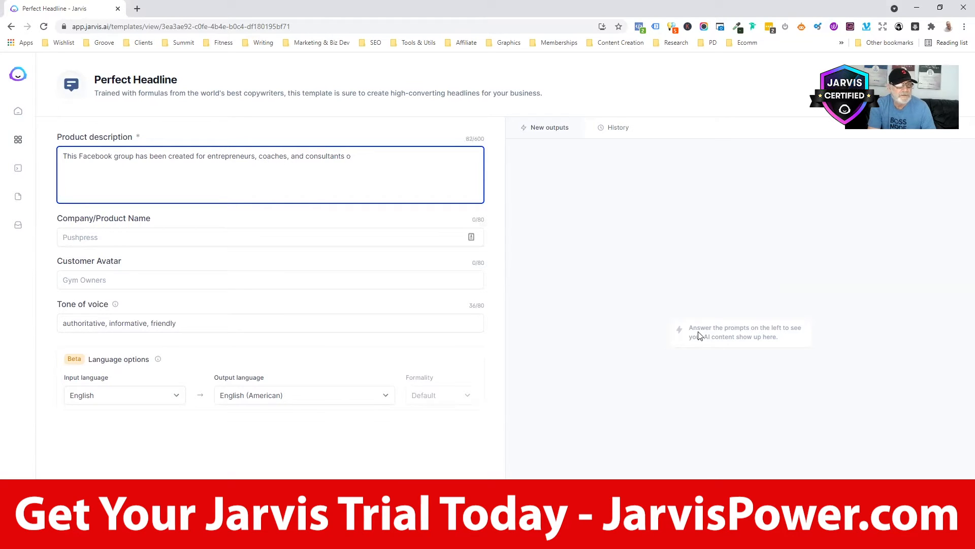
{"action": "key", "text": "BackSpace"}
- Continue with 'looking to expand their reach and grow their business using virtual events' and event types
{"action": "type", "text": "looking to gr"}
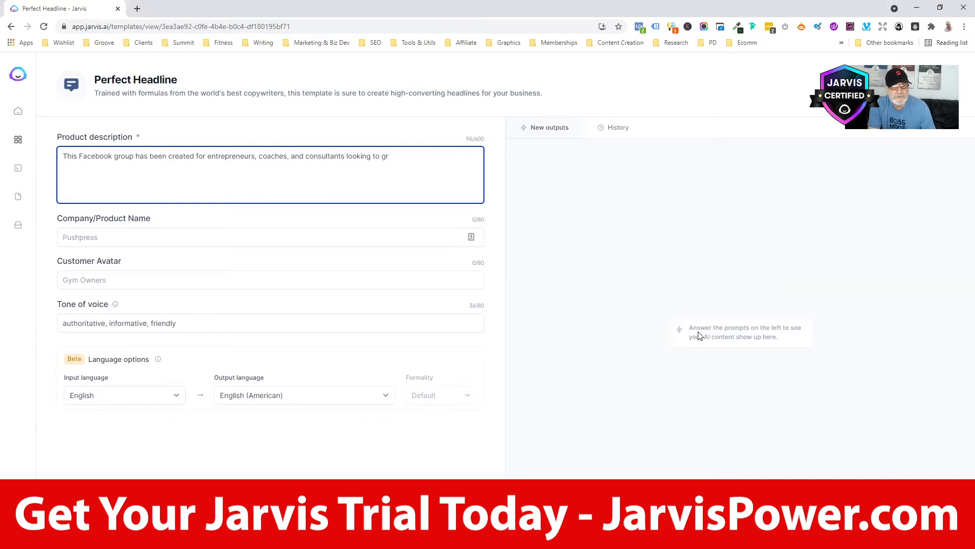
{"action": "type", "text": "ow"}
{"action": "key", "text": "BackSpace"}
{"action": "key", "text": "BackSpace"}
{"action": "key", "text": "BackSpace"}
{"action": "key", "text": "BackSpace"}
{"action": "type", "text": "expand their re"}
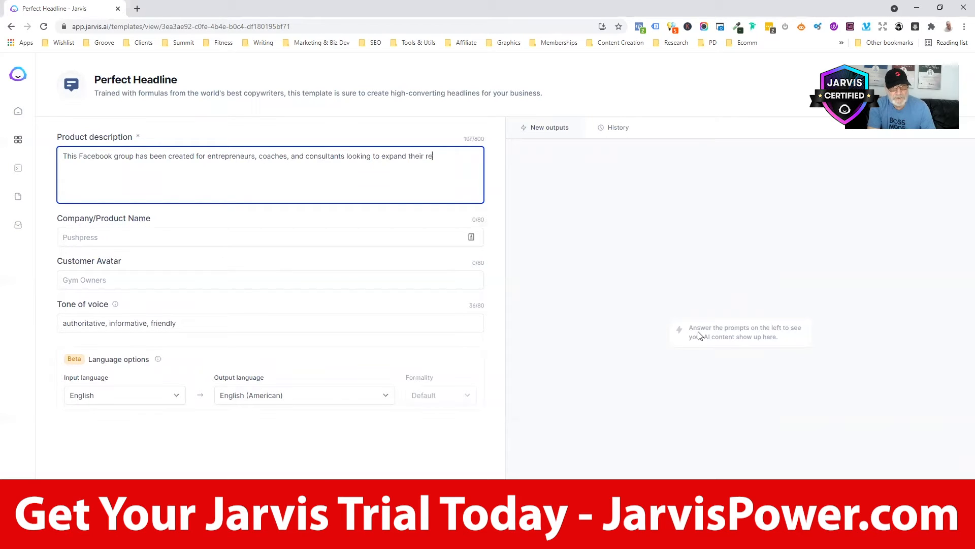
{"action": "type", "text": "ach and grow"}
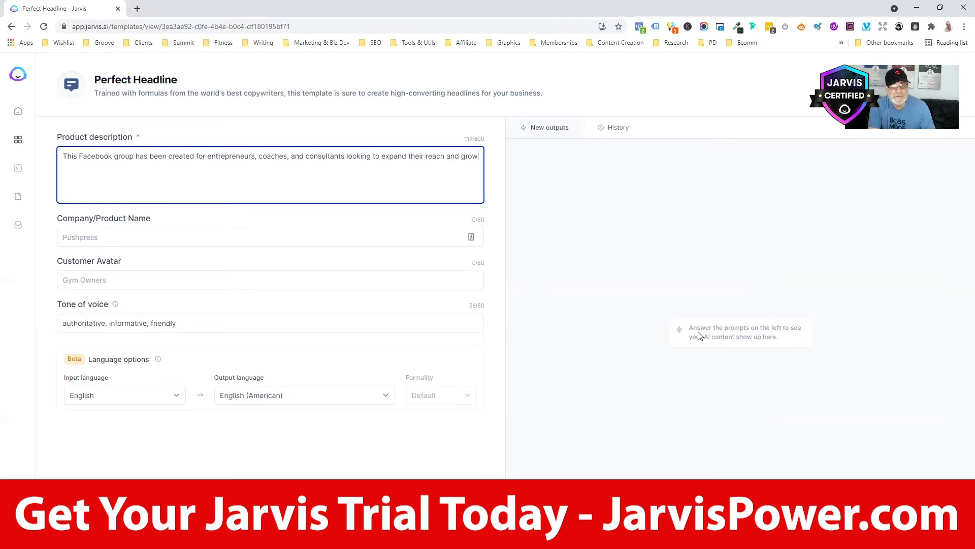
{"action": "type", "text": " thir"}
{"action": "type", "text": "r busin"}
{"action": "key", "text": "BackSpace"}
{"action": "key", "text": "BackSpace"}
{"action": "key", "text": "BackSpace"}
{"action": "key", "text": "BackSpace"}
{"action": "key", "text": "BackSpace"}
{"action": "key", "text": "BackSpace"}
{"action": "key", "text": "BackSpace"}
{"action": "key", "text": "BackSpace"}
{"action": "key", "text": "BackSpace"}
{"action": "type", "text": "eir busin"}
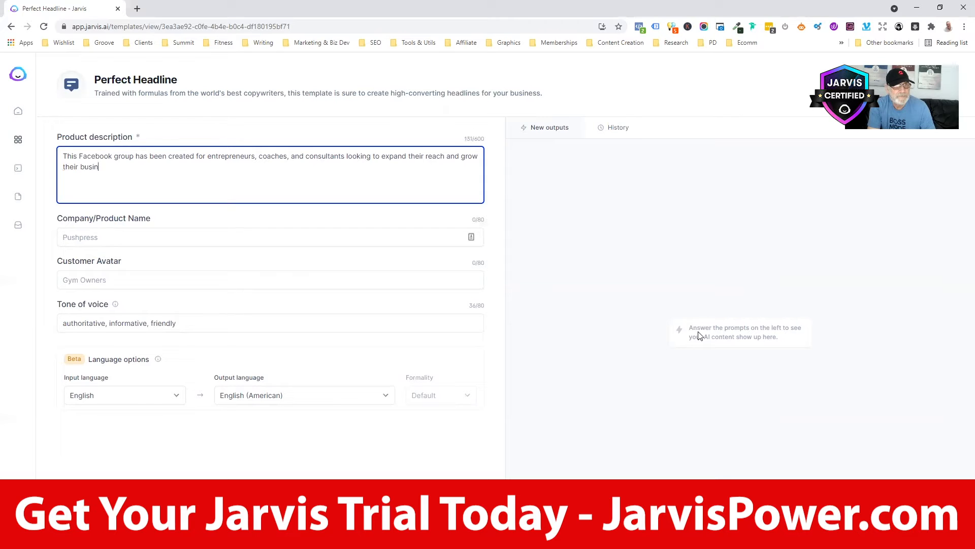
{"action": "type", "text": "ess using"}
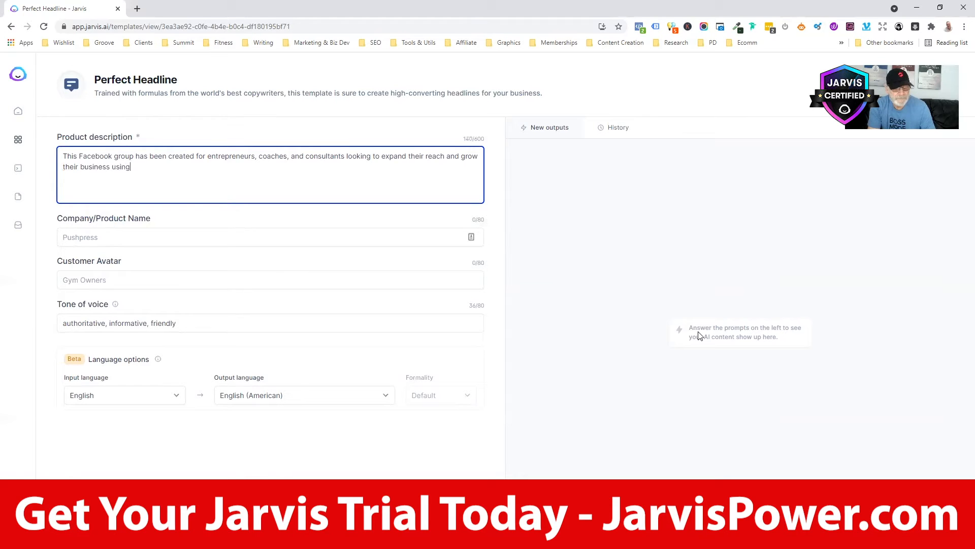
{"action": "type", "text": " virtual events"}
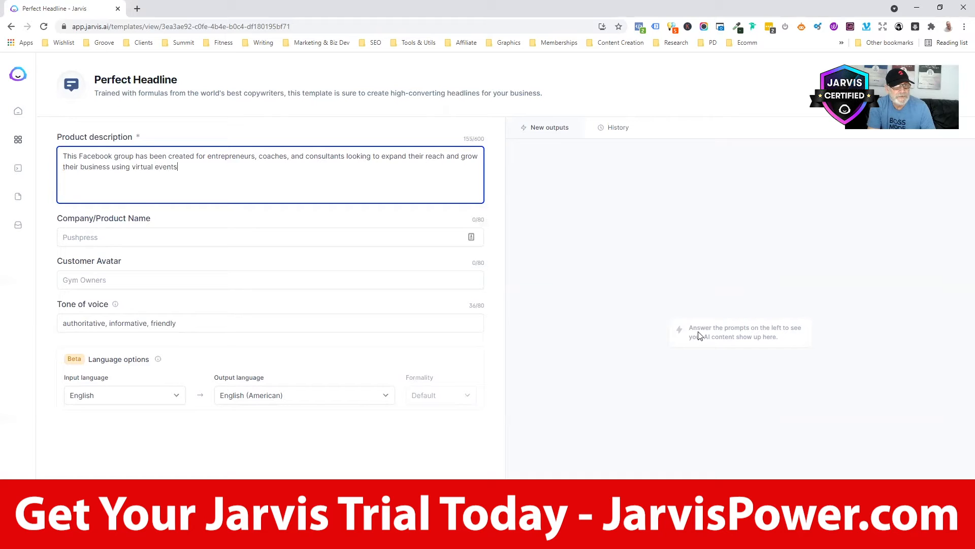
{"action": "type", "text": ". There are many types of "}
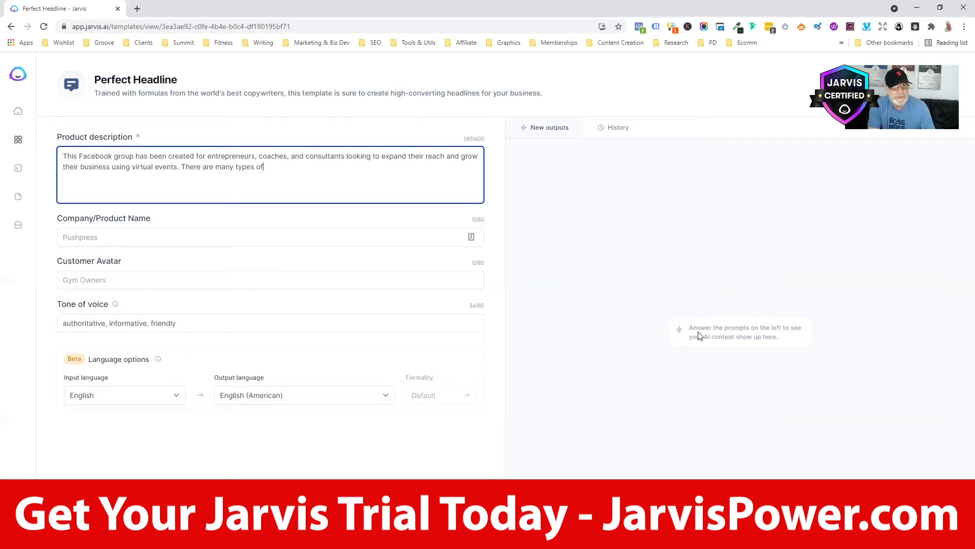
{"action": "type", "text": "virtual events, including"}
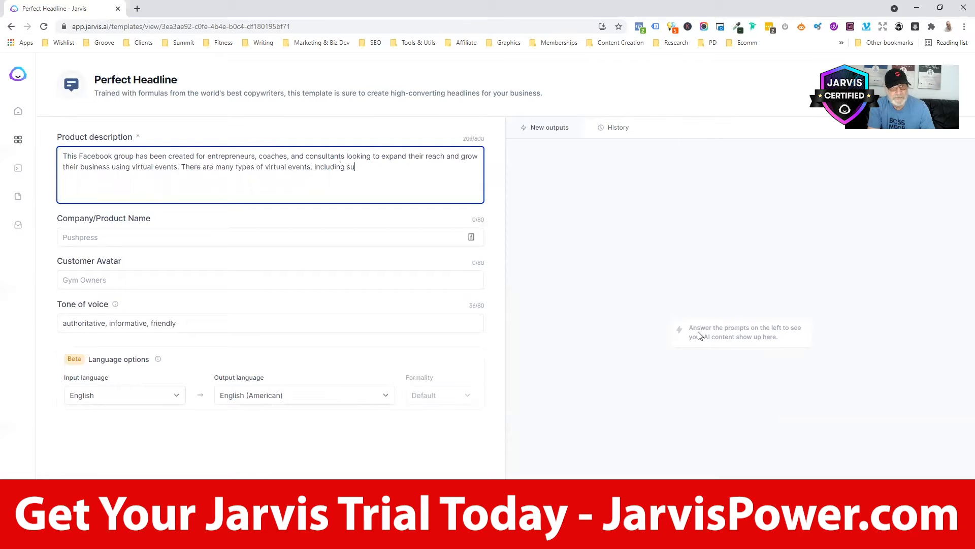
{"action": "type", "text": " virtual summits, masterminds, masterclass"}
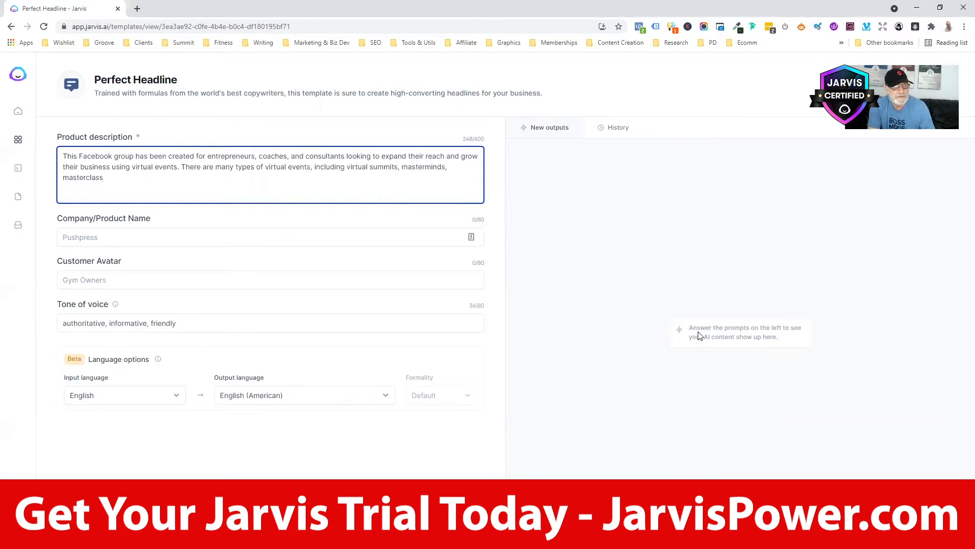
- End the description with training, resources and materials for planning, building, hosting and monetising your virtual event
{"action": "type", "text": "es and endless vari"}
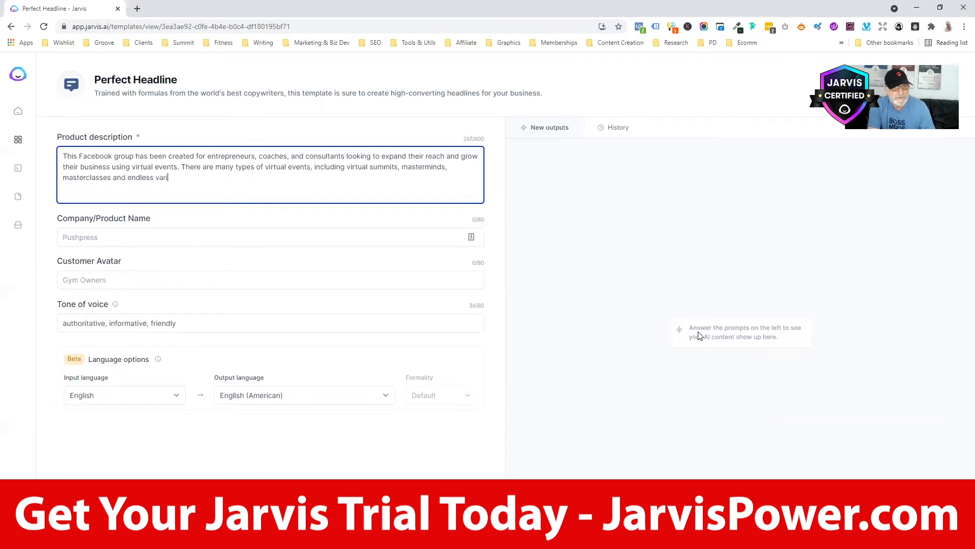
{"action": "type", "text": "ations th"}
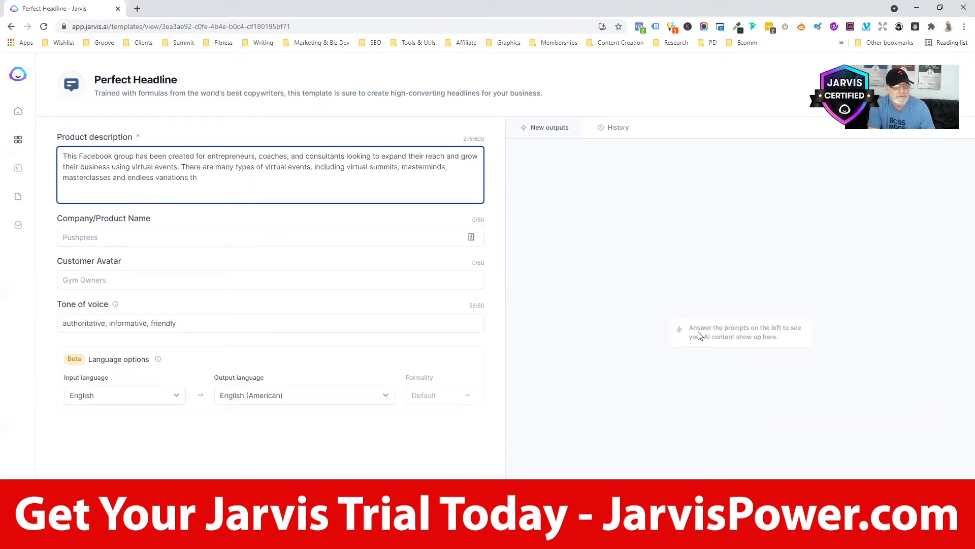
{"action": "key", "text": "BackSpace"}
{"action": "key", "text": "BackSpace"}
{"action": "key", "text": "BackSpace"}
{"action": "type", "text": ". This "}
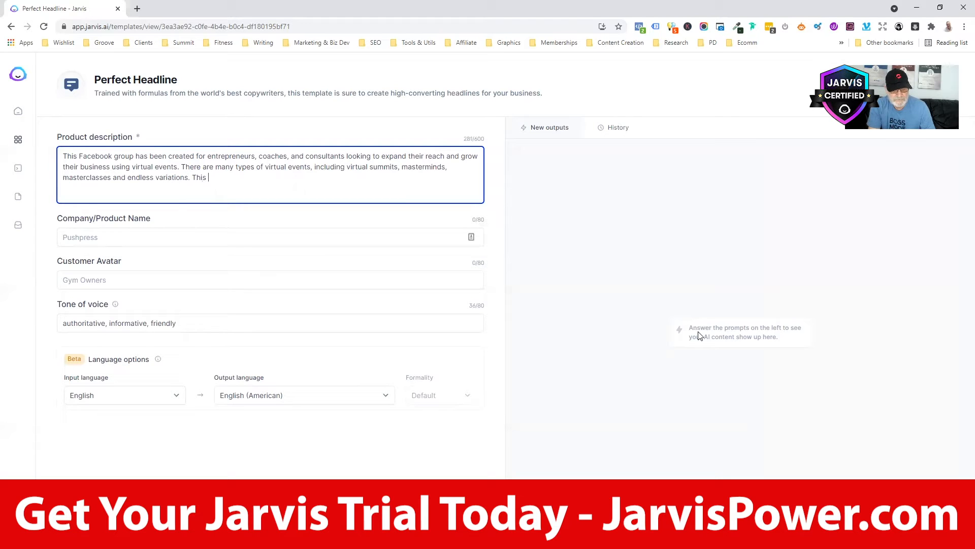
{"action": "type", "text": "Facebook g"}
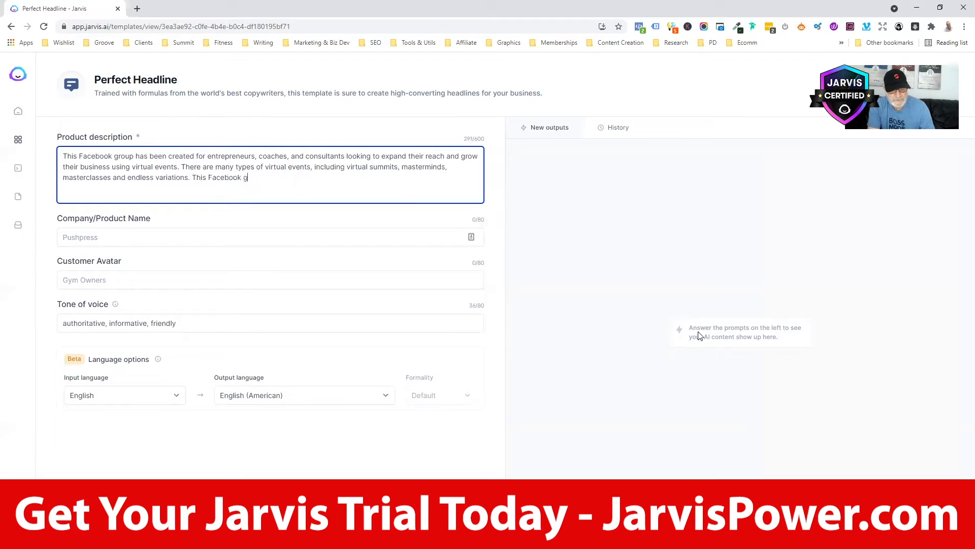
{"action": "type", "text": "roup wi"}
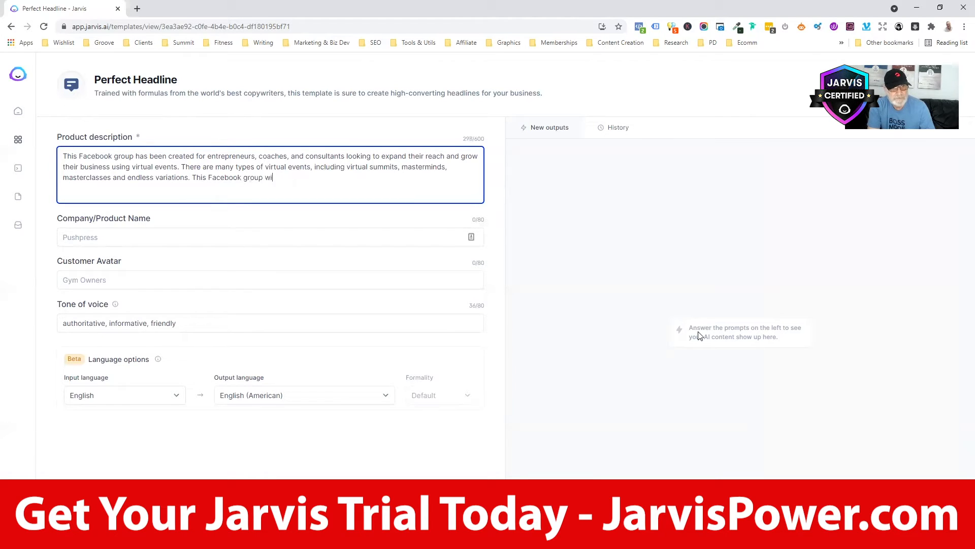
{"action": "type", "text": "ll pro"}
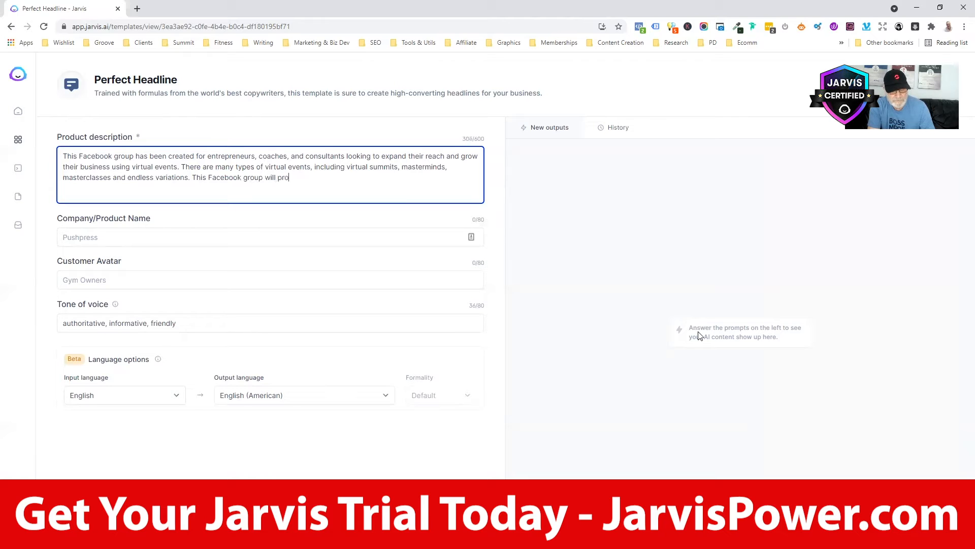
{"action": "type", "text": "vide traini"}
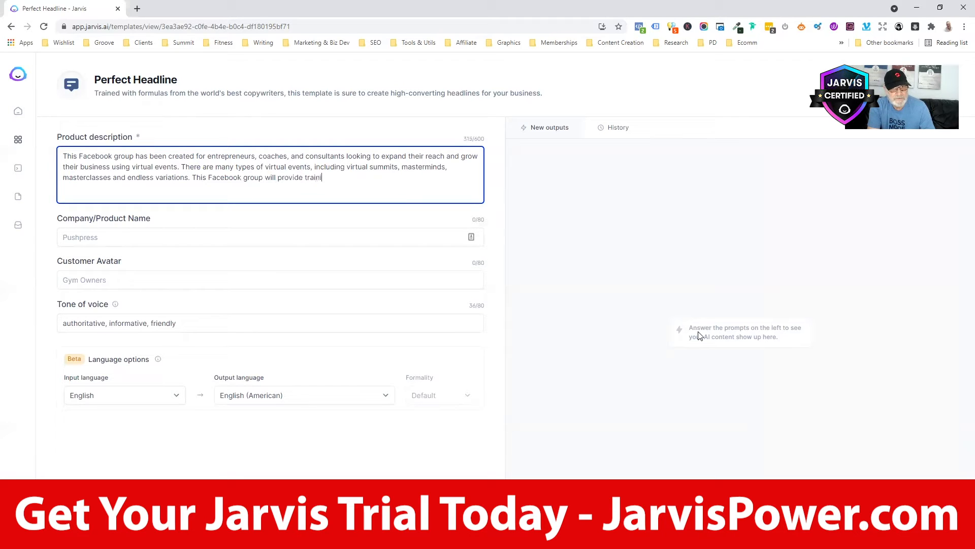
{"action": "type", "text": "ng, resources and material "}
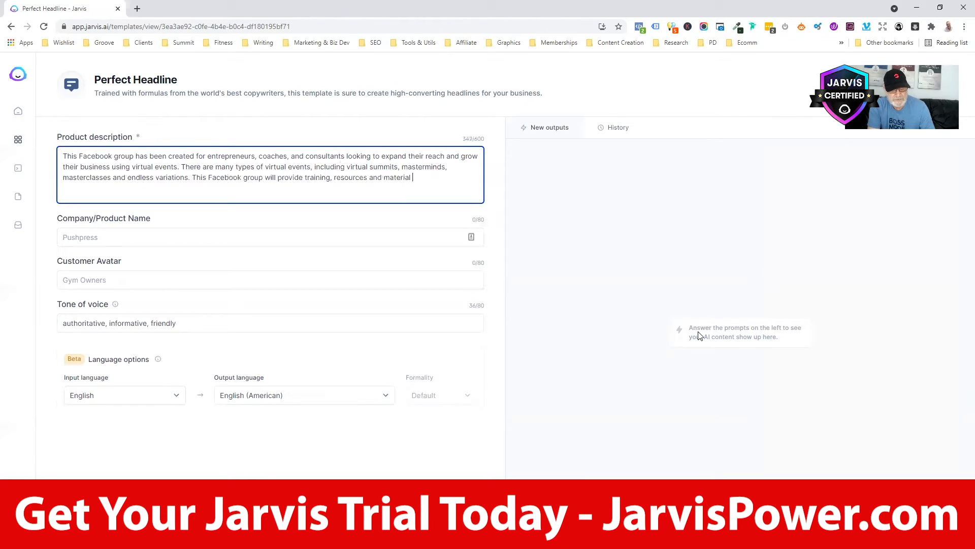
{"action": "type", "text": "s to help you"}
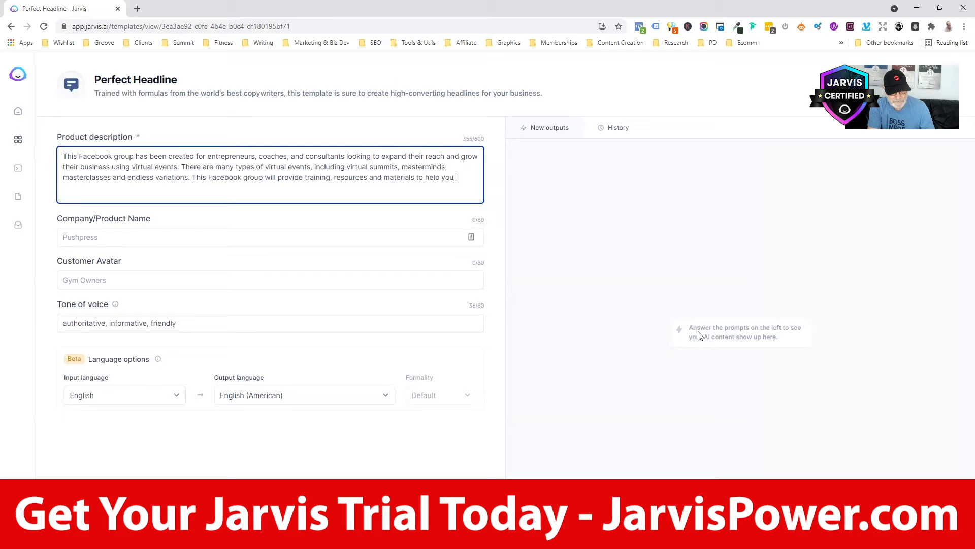
{"action": "type", "text": "rough"}
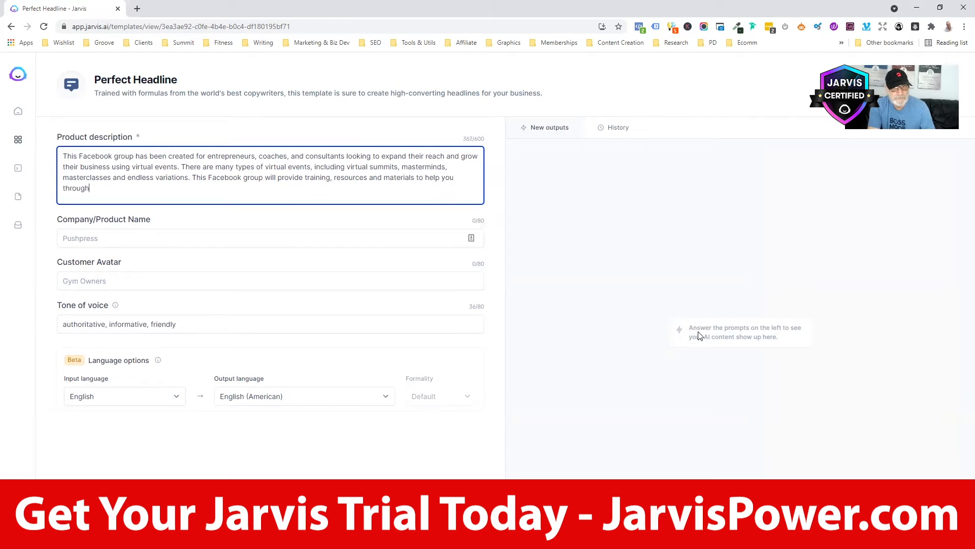
{"action": "type", "text": " every "}
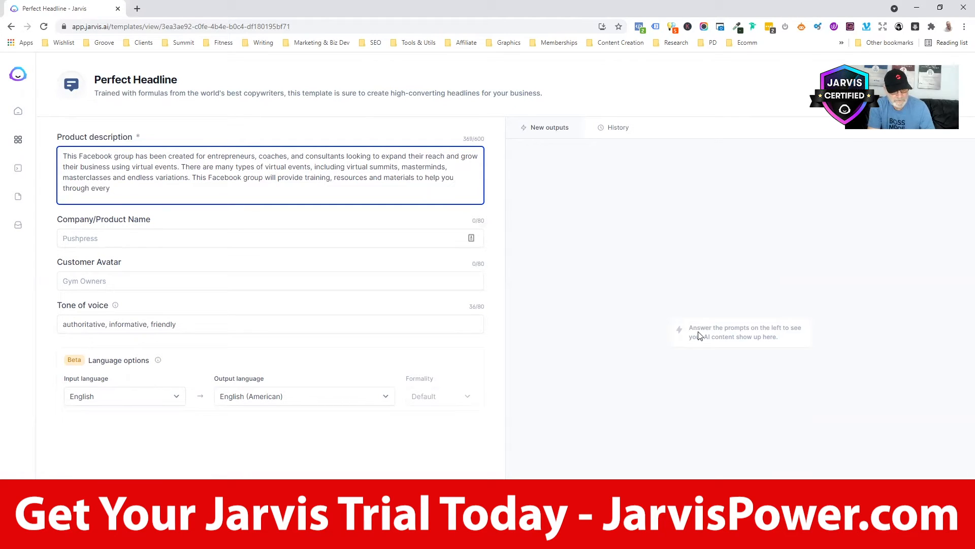
{"action": "type", "text": "as"}
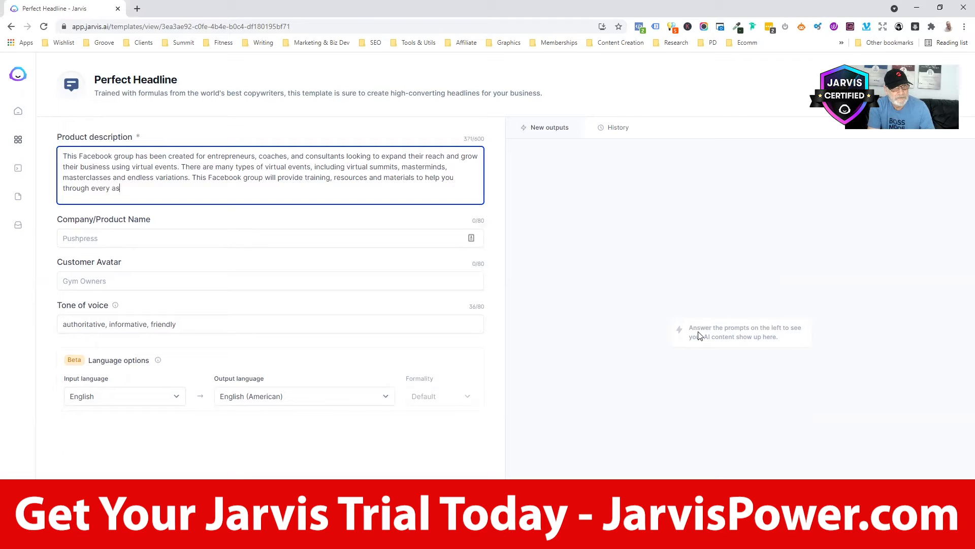
{"action": "type", "text": "pect of pk"}
{"action": "key", "text": "BackSpace"}
{"action": "type", "text": "lanning, building,"}
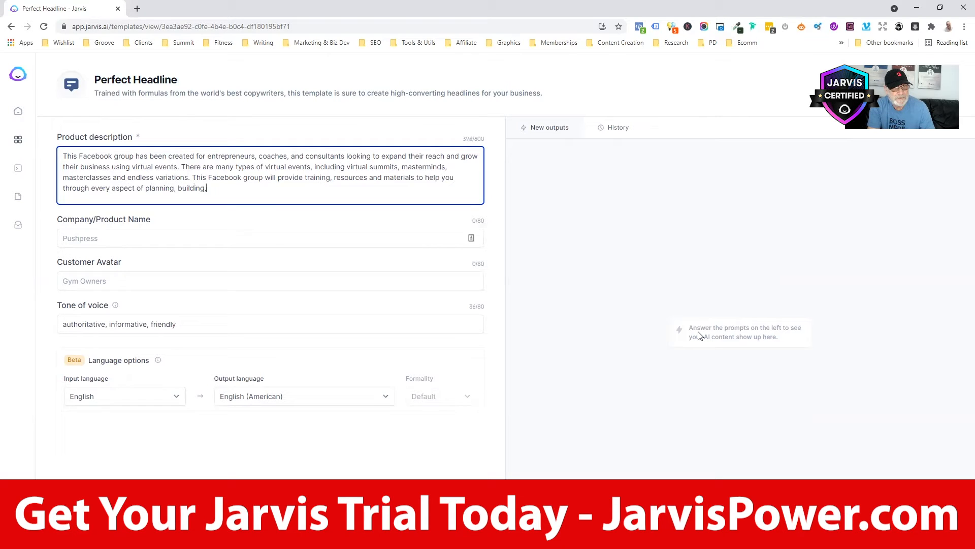
{"action": "type", "text": " o"}
{"action": "key", "text": "BackSpace"}
{"action": "type", "text": "hosting and moneit"}
{"action": "type", "text": "sing your virtual event"}
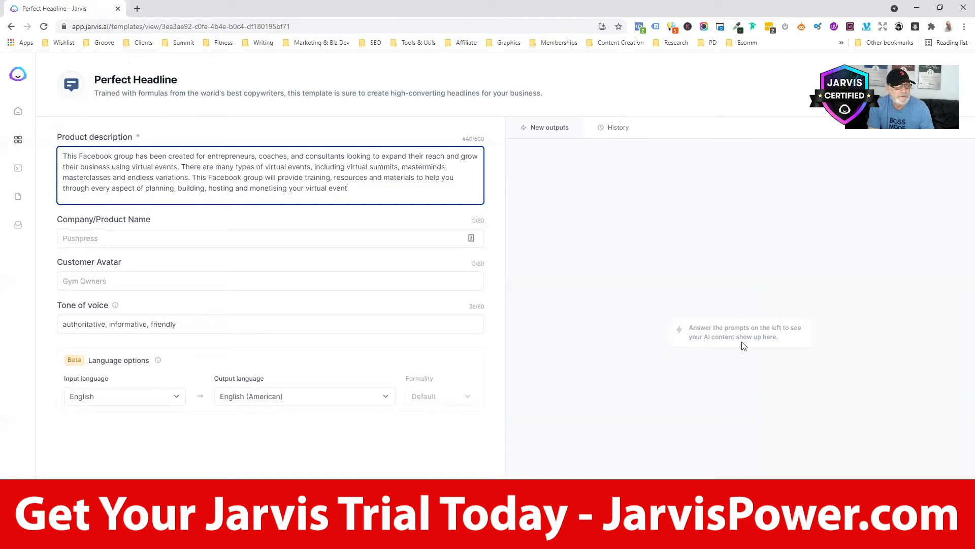
{"action": "left_click", "coordinate": [151, 239]}
- Enter 'Virtual Event training and resources' as the Company/Product Name
{"action": "type", "text": "Vurt"}
{"action": "key", "text": "BackSpace"}
{"action": "key", "text": "BackSpace"}
{"action": "key", "text": "BackSpace"}
{"action": "type", "text": "iu"}
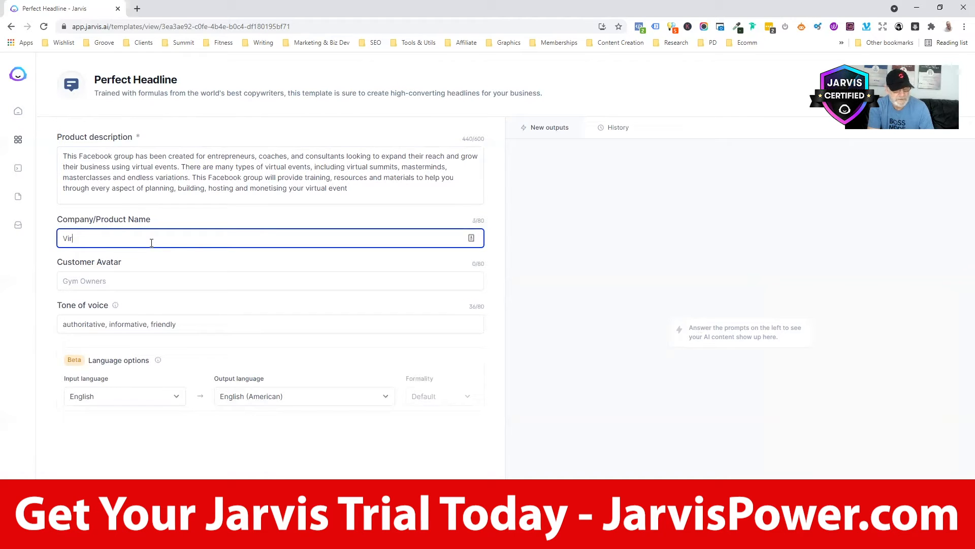
{"action": "type", "text": "tual Evenb"}
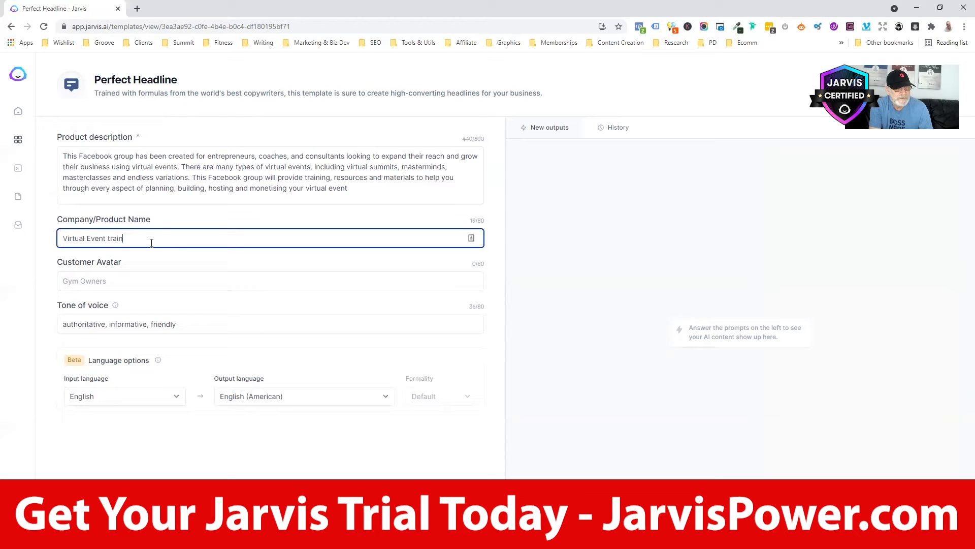
{"action": "type", "text": "ng and resources"}
{"action": "left_click", "coordinate": [76, 288]}
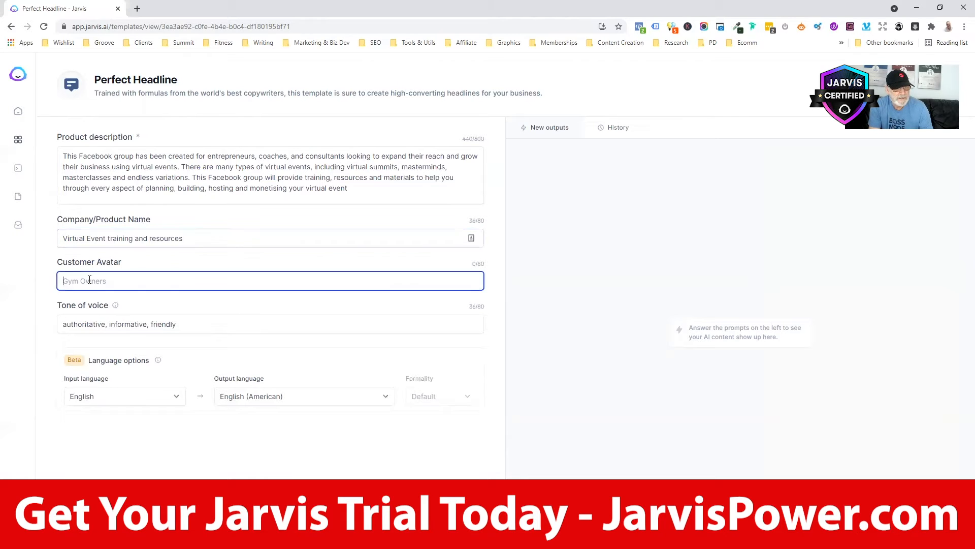
- Enter 'Consultants, coaches, and entrepreneurs' as the Customer Avatar
{"action": "type", "text": "C9o"}
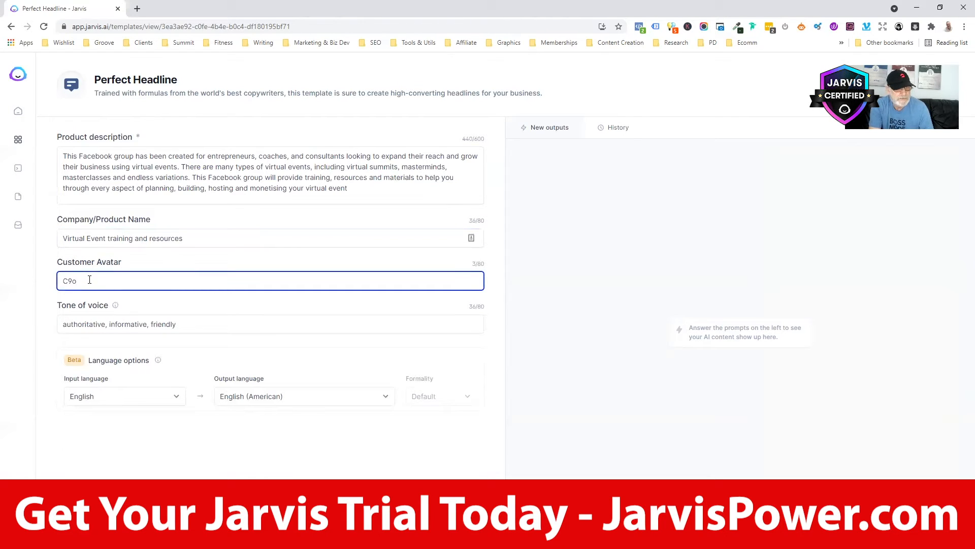
{"action": "type", "text": "nsultants, coac"}
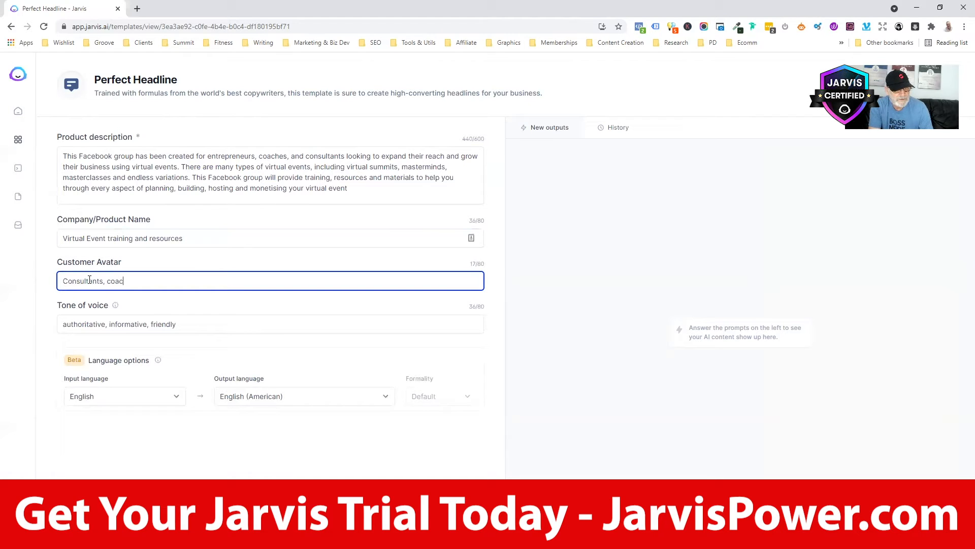
{"action": "type", "text": "hes, and "}
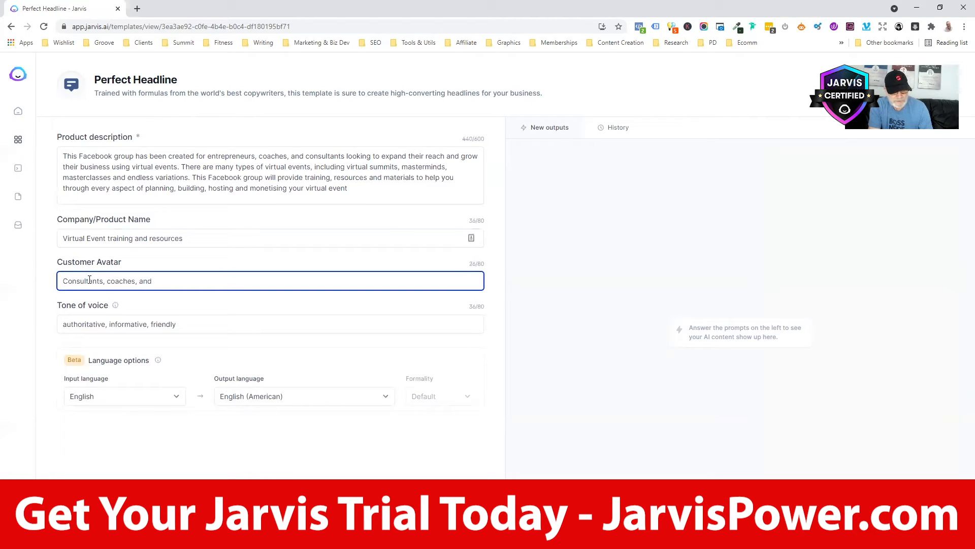
{"action": "type", "text": "entrepreneurs"}
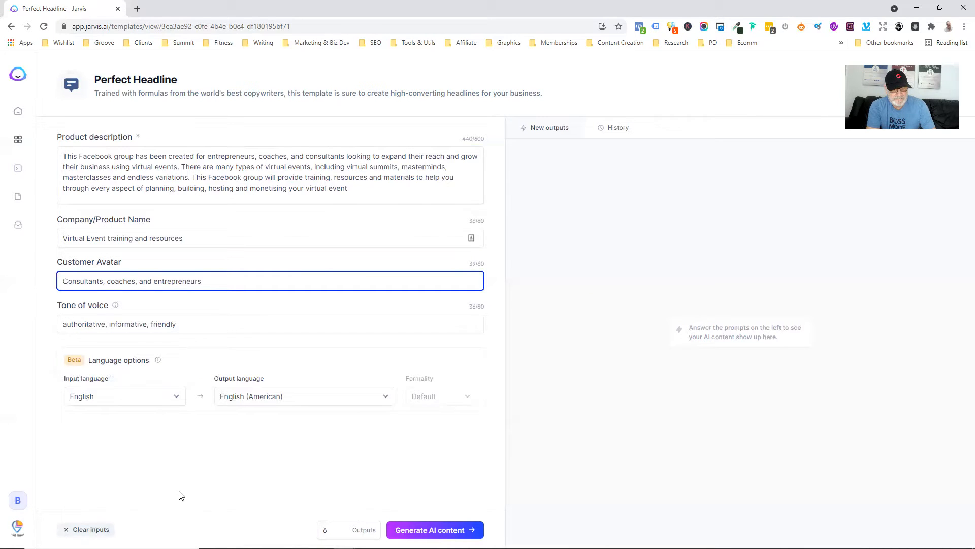
- Raise the output count to 10 and generate the Perfect Headline ideas
{"action": "left_click", "coordinate": [342, 527]}
{"action": "left_click", "coordinate": [342, 527]}
{"action": "left_click", "coordinate": [341, 527]}
{"action": "left_click", "coordinate": [342, 527]}
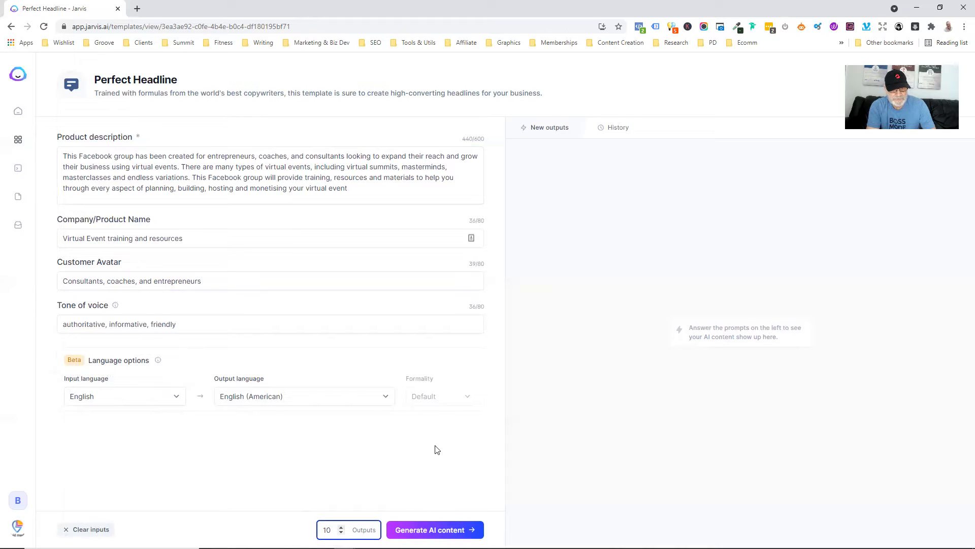
{"action": "left_click", "coordinate": [435, 529]}
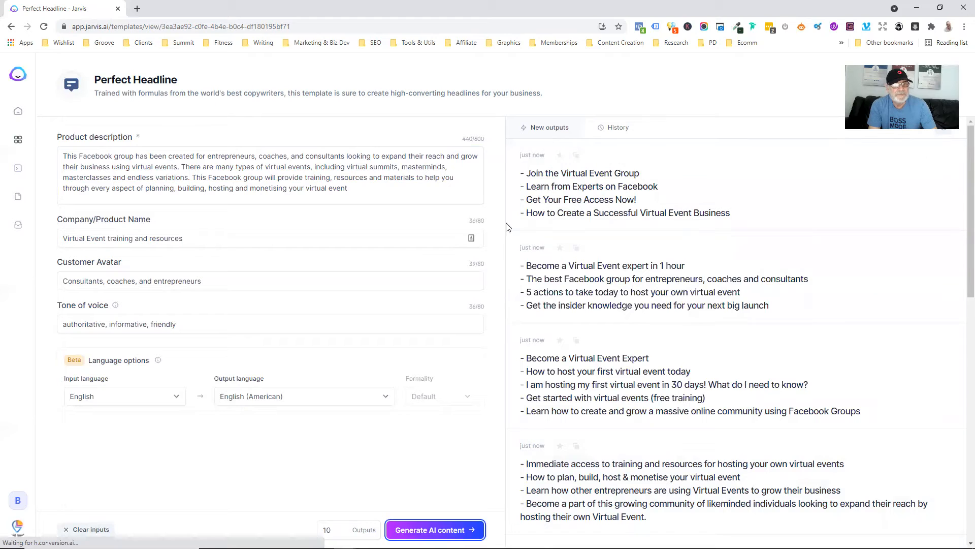
{"action": "left_click_drag", "start_coordinate": [351, 188], "coordinate": [60, 150]}
{"action": "key", "text": "ctrl+c"}
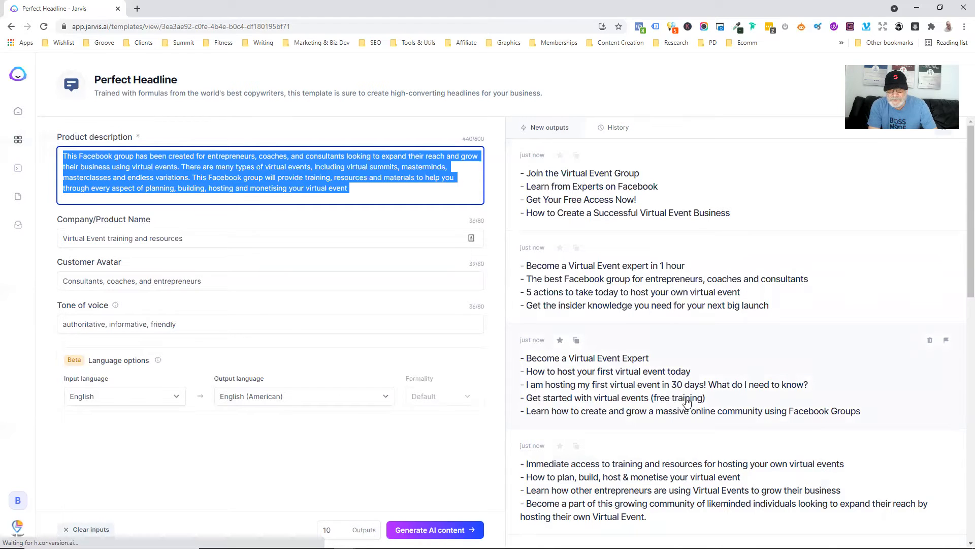
- Scroll through all the generated headline batches, then return to the Jarvis dashboard
{"action": "scroll", "coordinate": [694, 408], "scroll_direction": "down", "scroll_amount": 2}
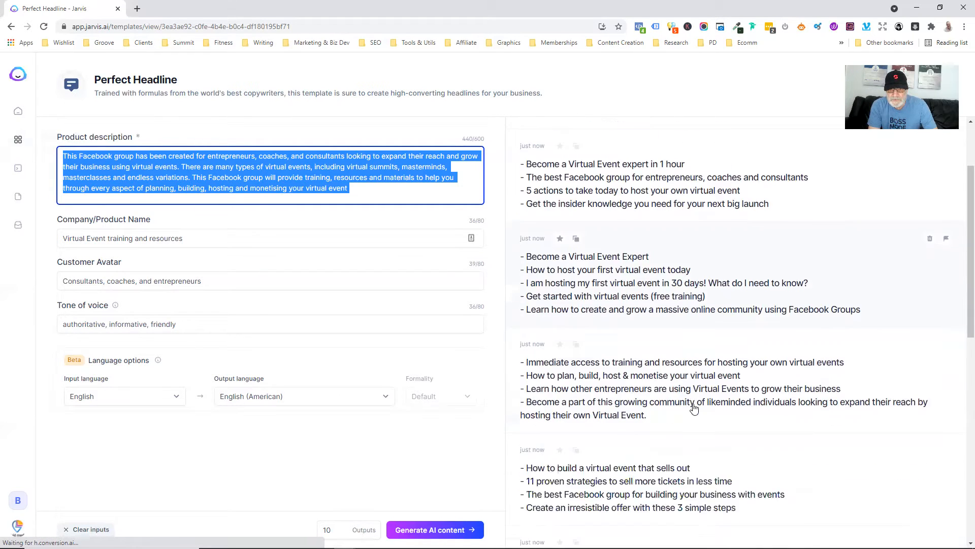
{"action": "scroll", "coordinate": [694, 408], "scroll_direction": "down", "scroll_amount": 2}
{"action": "scroll", "coordinate": [694, 408], "scroll_direction": "down", "scroll_amount": 2}
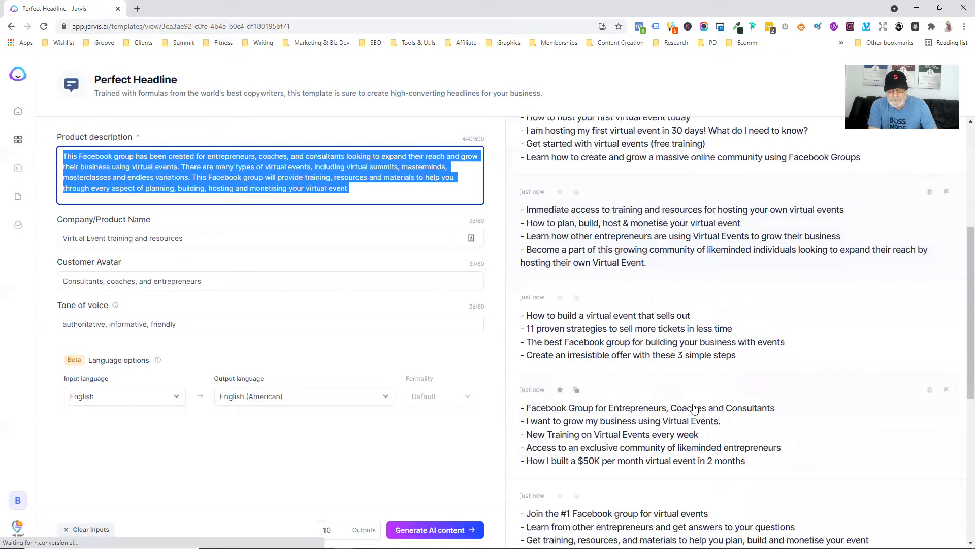
{"action": "scroll", "coordinate": [694, 408], "scroll_direction": "down", "scroll_amount": 2}
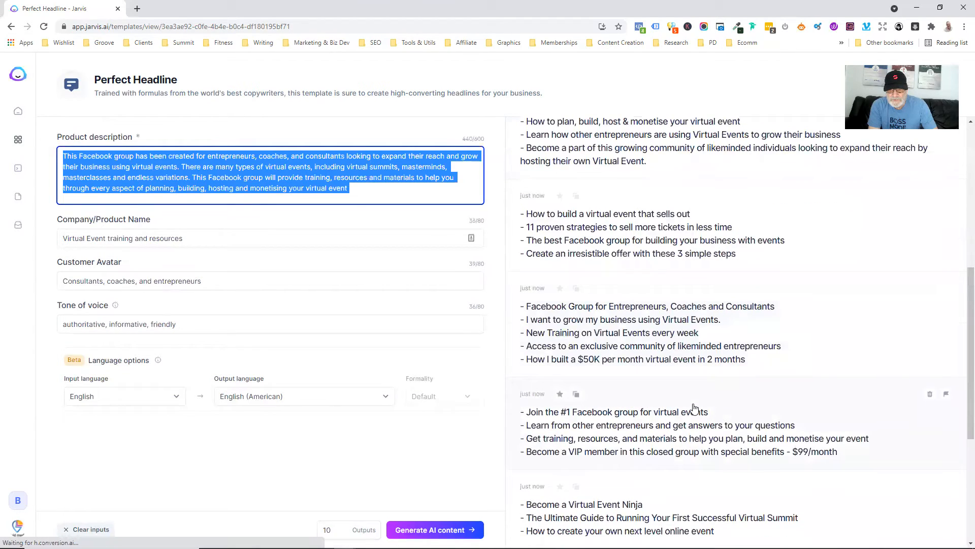
{"action": "scroll", "coordinate": [694, 408], "scroll_direction": "down", "scroll_amount": 2}
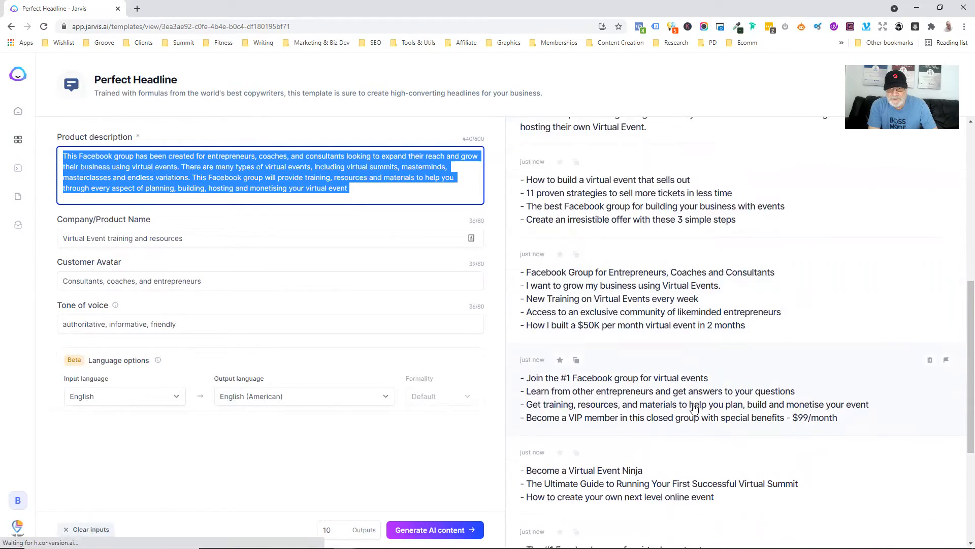
{"action": "scroll", "coordinate": [694, 408], "scroll_direction": "down", "scroll_amount": 2}
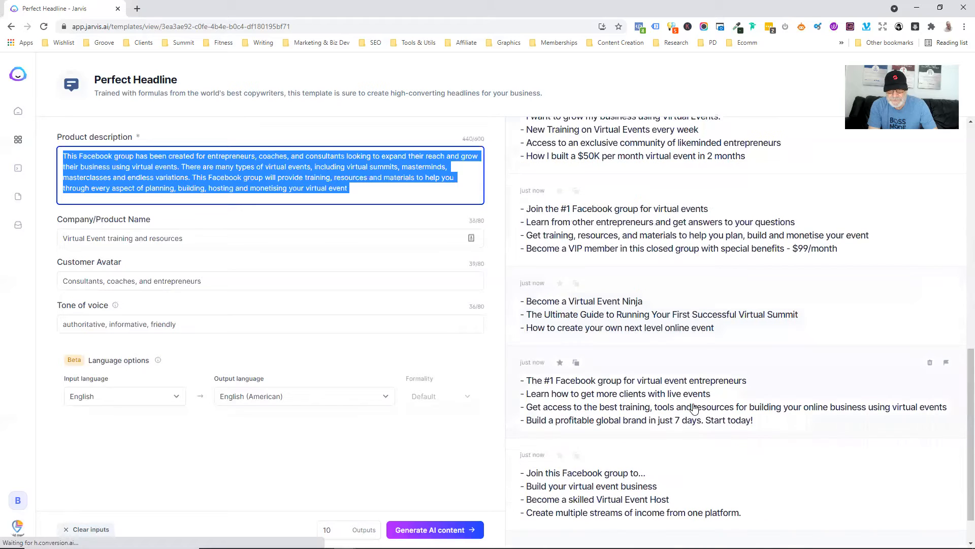
{"action": "scroll", "coordinate": [691, 401], "scroll_direction": "up", "scroll_amount": 6}
{"action": "scroll", "coordinate": [690, 386], "scroll_direction": "up", "scroll_amount": 4}
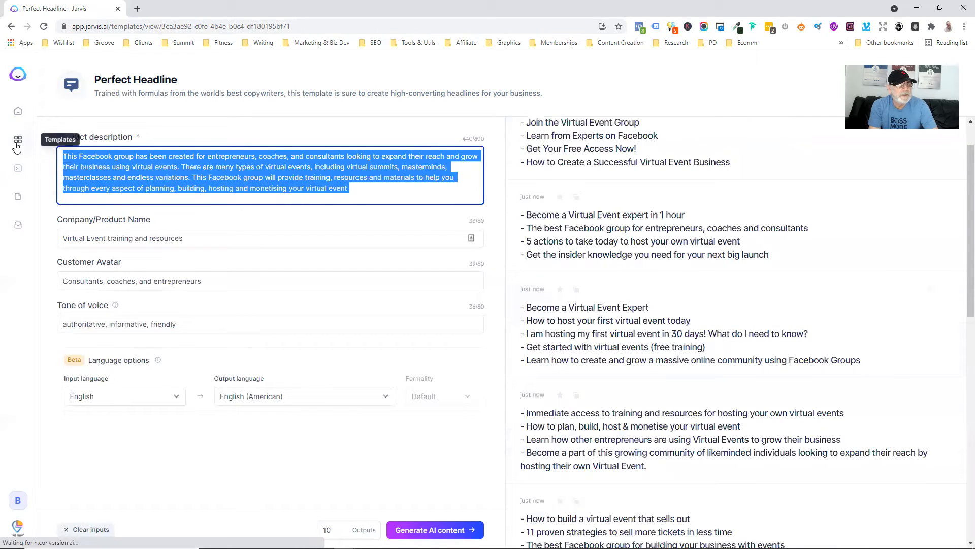
{"action": "left_click", "coordinate": [17, 111]}
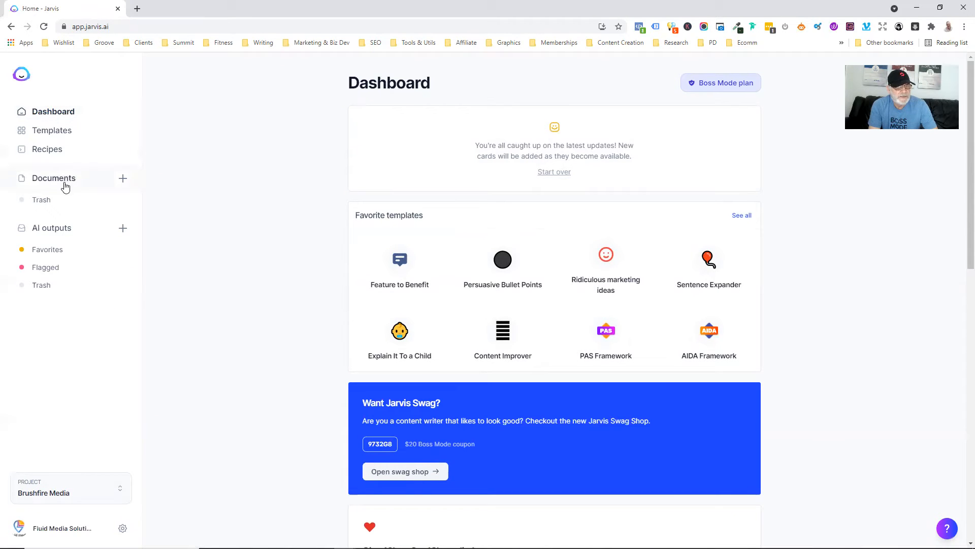
- Make Jarvis Demos the active project and go to its Create a new document page
{"action": "left_click", "coordinate": [69, 495]}
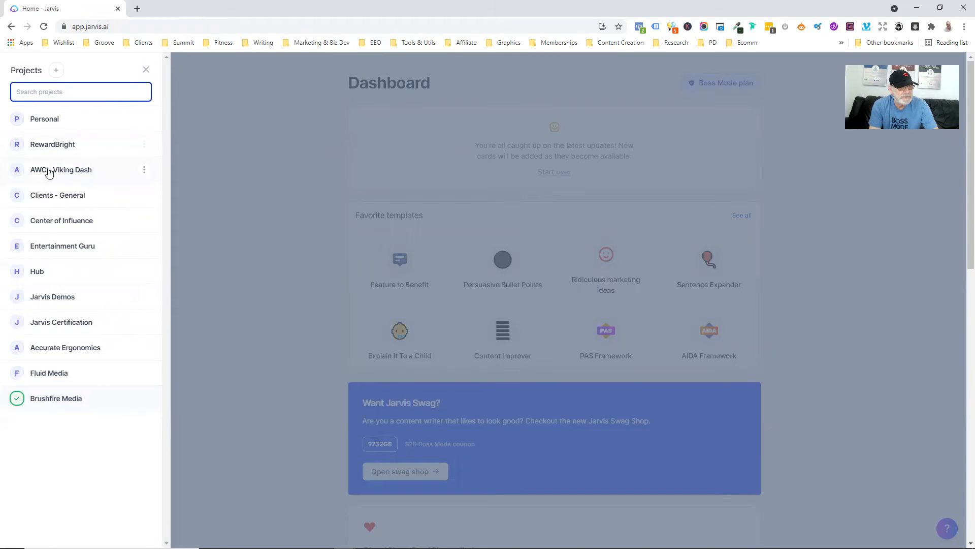
{"action": "left_click", "coordinate": [54, 303]}
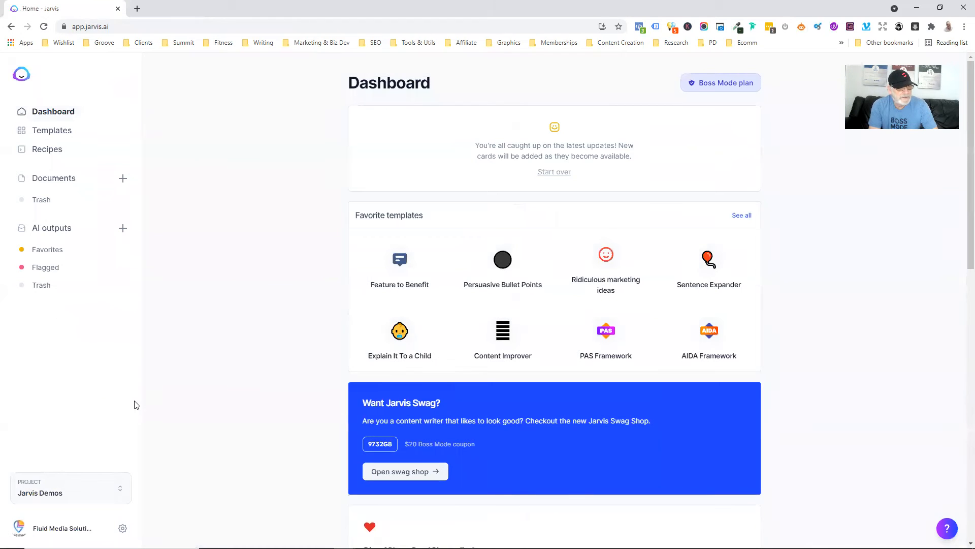
{"action": "left_click", "coordinate": [57, 179]}
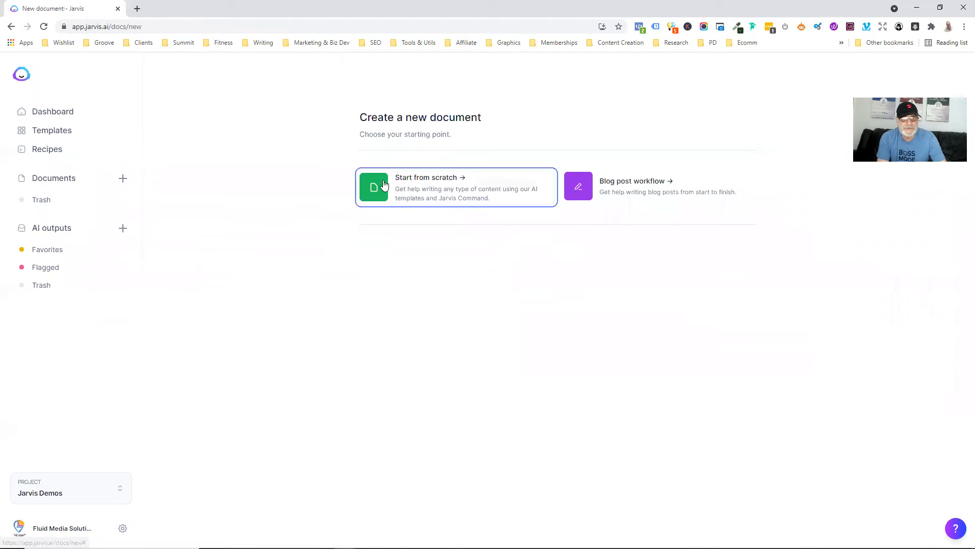
- Start a blank document with the group description pasted into the hidden content brief and the body
{"action": "left_click", "coordinate": [379, 184]}
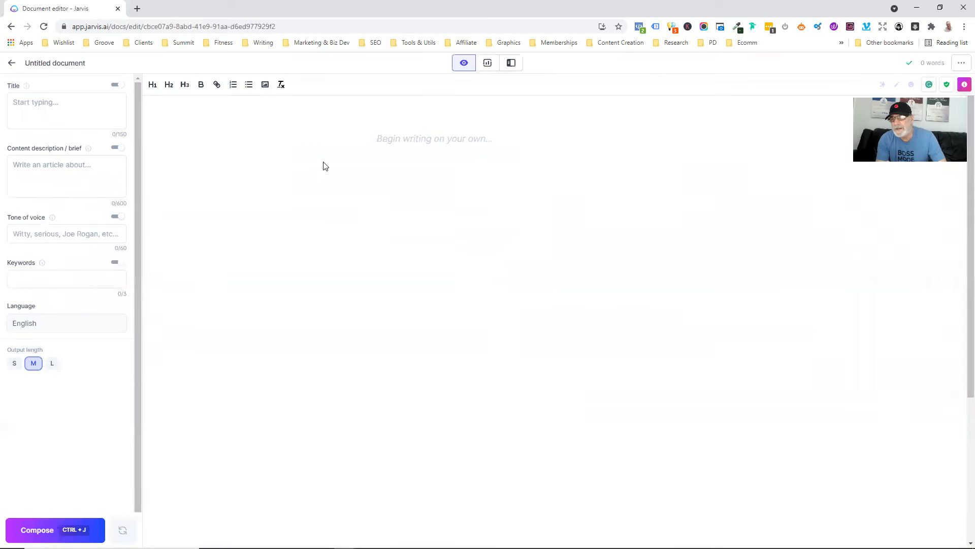
{"action": "left_click", "coordinate": [45, 164]}
{"action": "key", "text": "ctrl+v"}
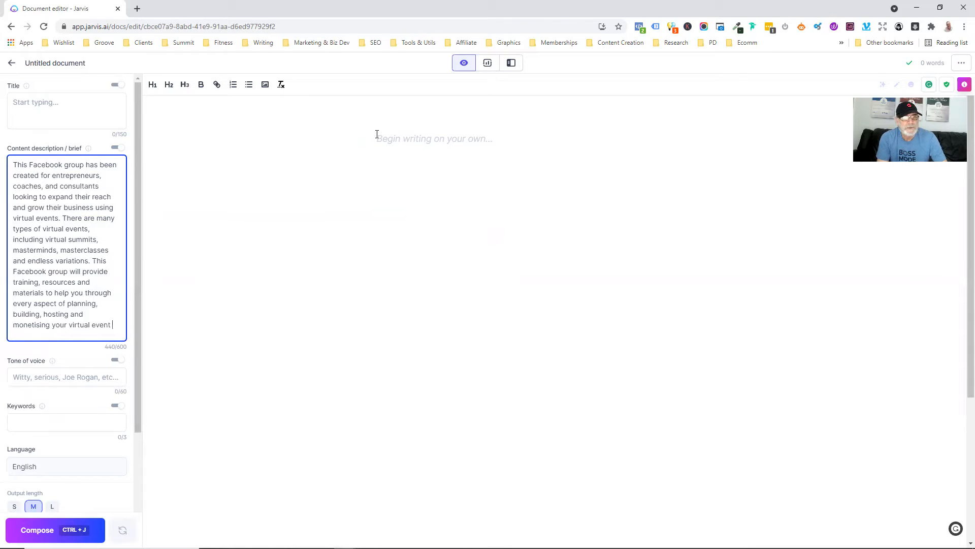
{"action": "left_click", "coordinate": [117, 148]}
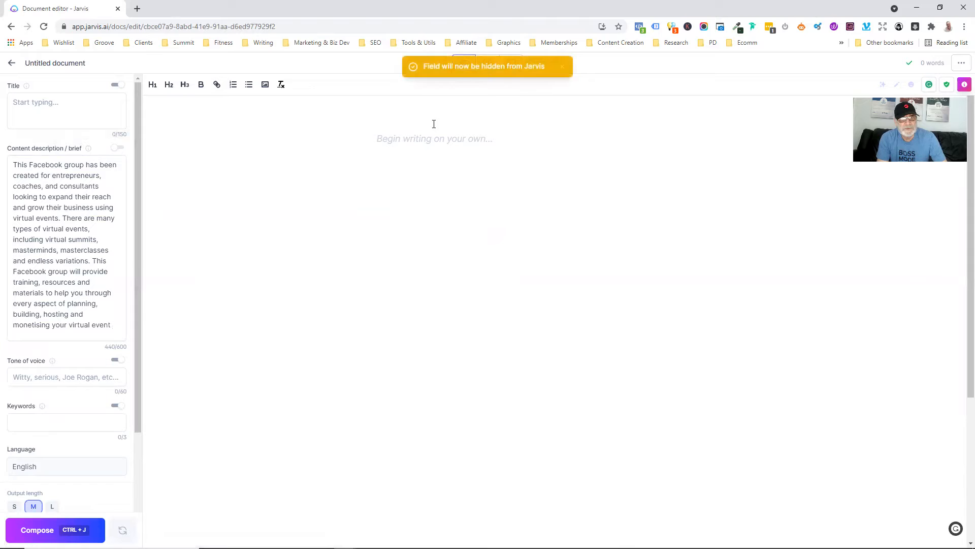
{"action": "key", "text": "ctrl+v"}
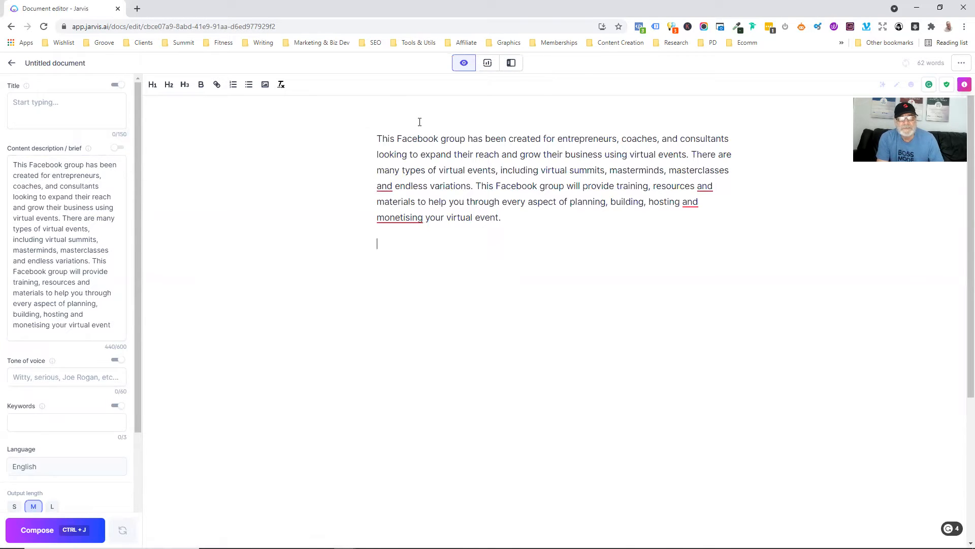
- Run '>Write some Facebook group names for the above', adding #VirtualEvents and #TheEntrepreneurCommunity
{"action": "type", "text": ">"}
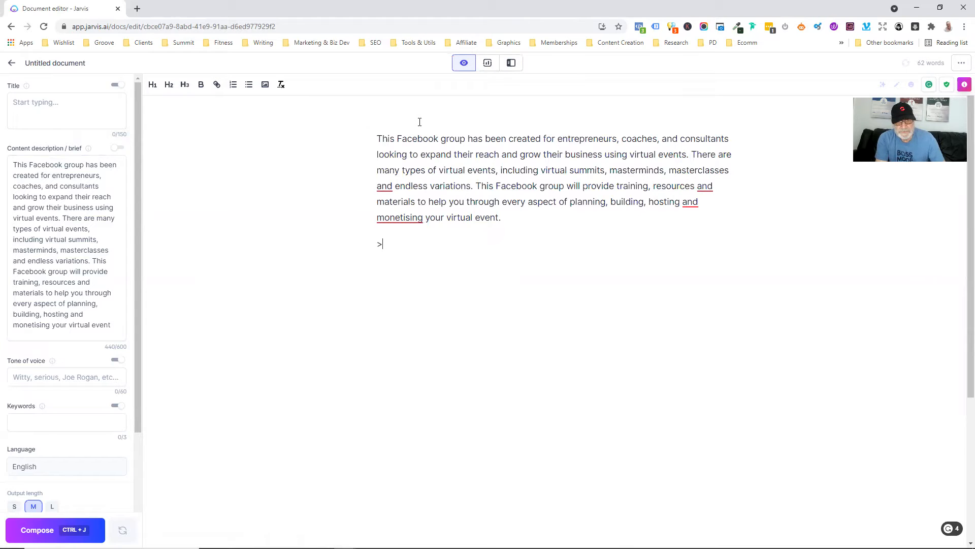
{"action": "type", "text": "W"}
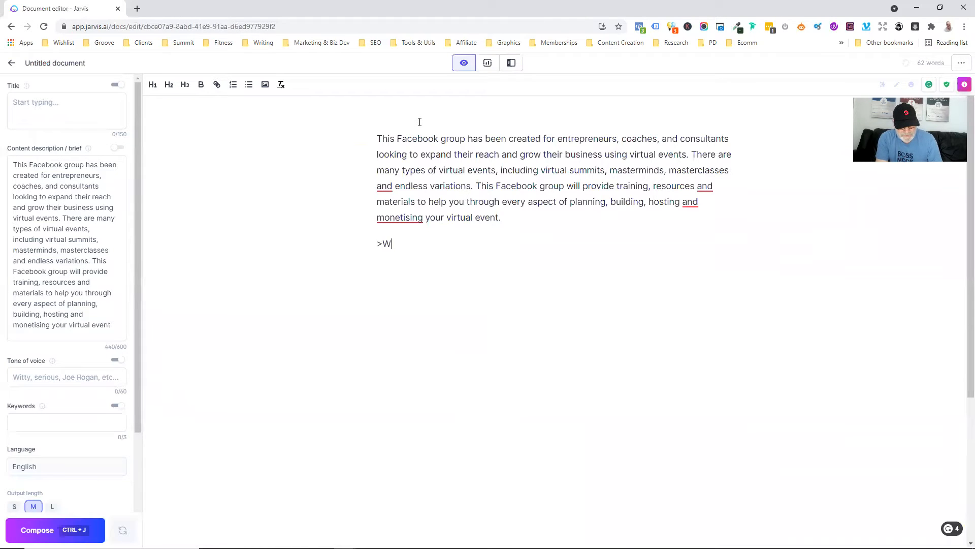
{"action": "type", "text": "rite some Faecbo"}
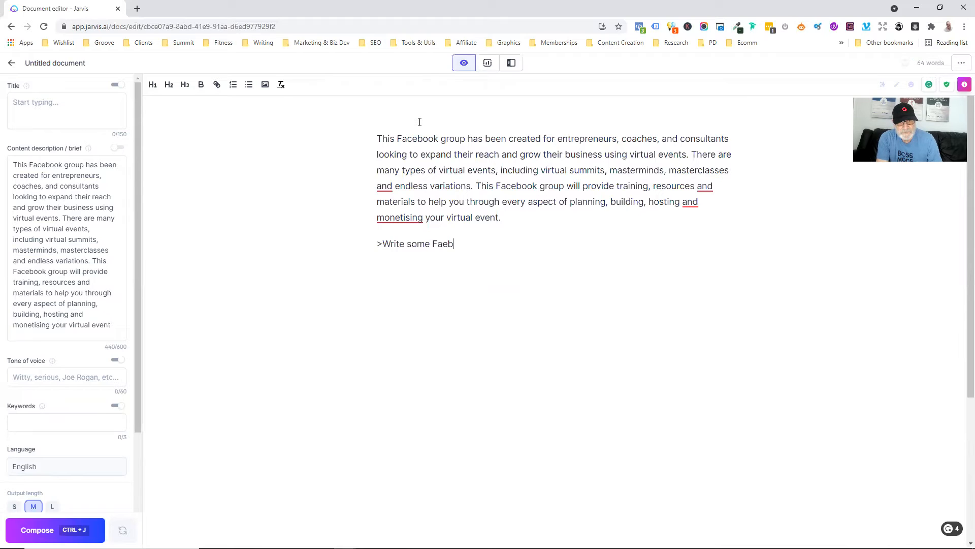
{"action": "key", "text": "BackSpace"}
{"action": "key", "text": "BackSpace"}
{"action": "key", "text": "BackSpace"}
{"action": "key", "text": "BackSpace"}
{"action": "type", "text": "cebook group names for the "}
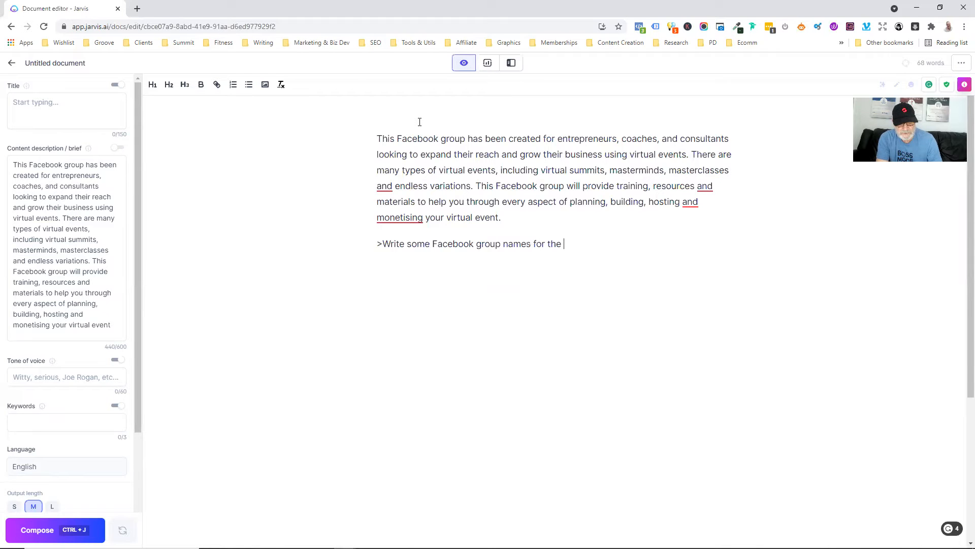
{"action": "type", "text": "above"}
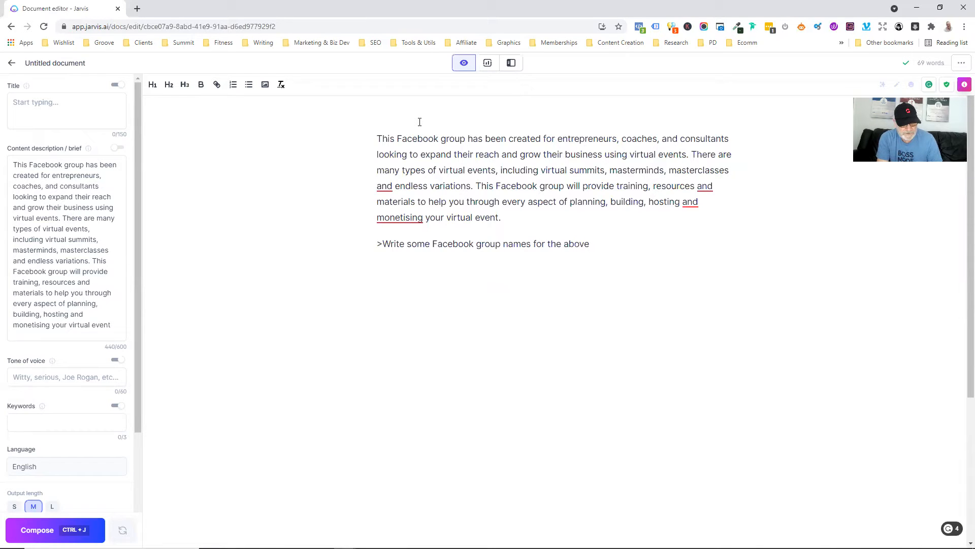
{"action": "key", "text": "ctrl+j"}
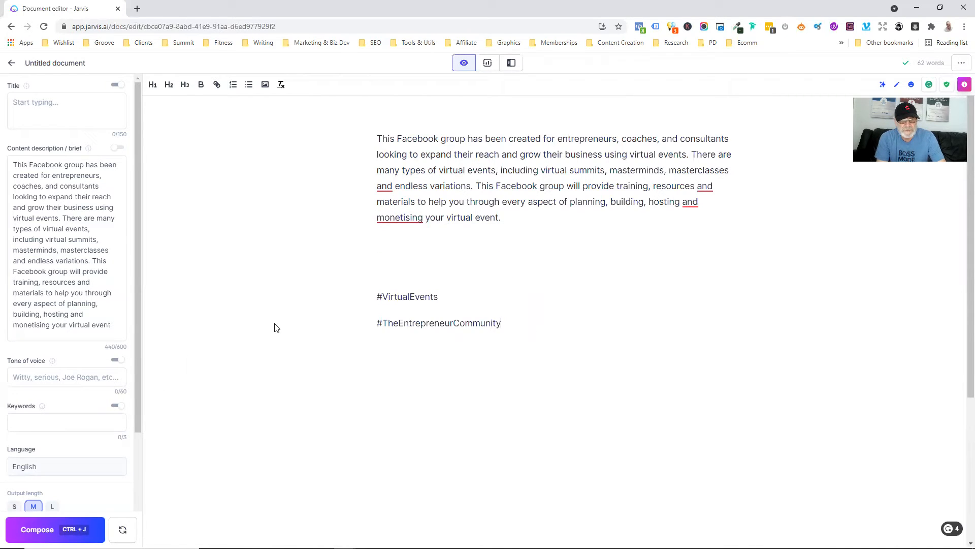
- Accept the 'monetizing' spelling fix, check for plagiarism, and place the cursor above the hashtags
{"action": "mouse_move", "coordinate": [385, 221]}
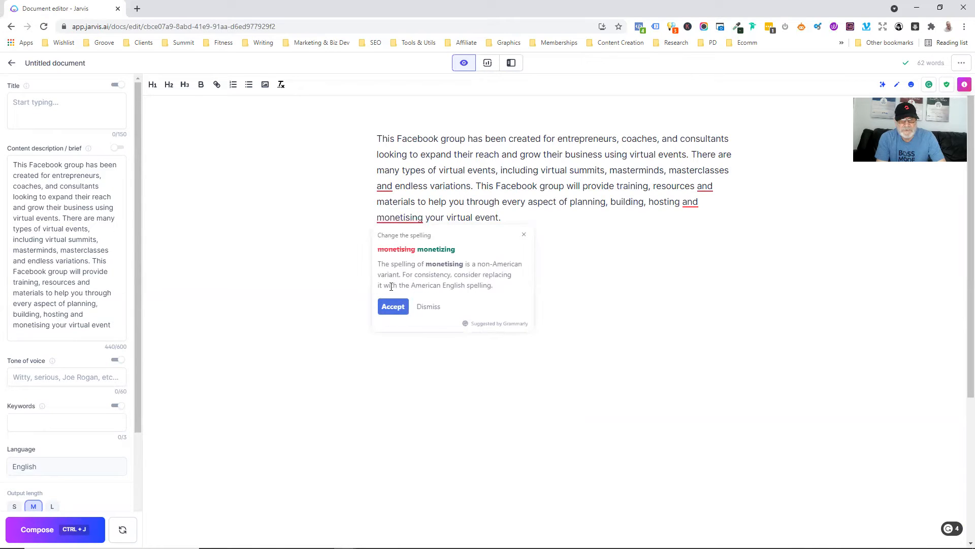
{"action": "left_click", "coordinate": [394, 306]}
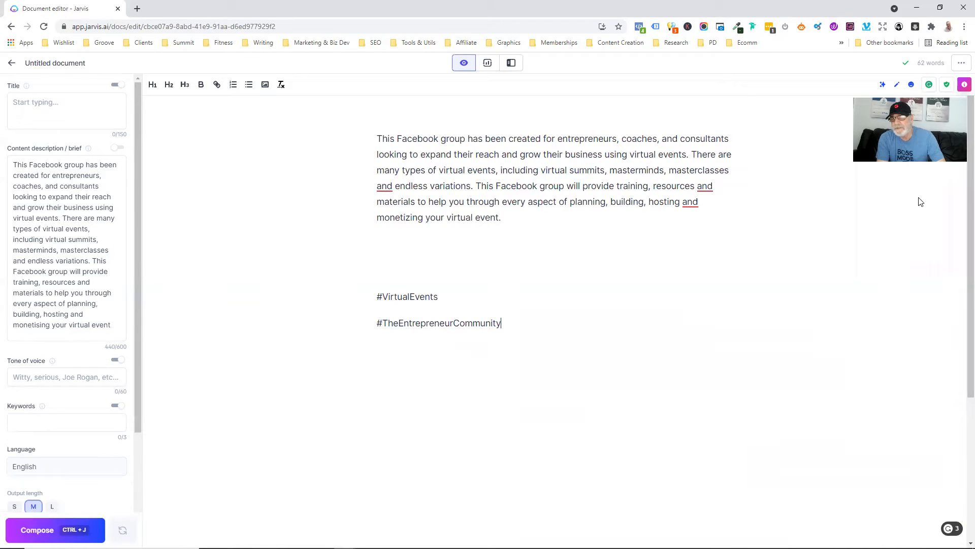
{"action": "left_click", "coordinate": [947, 86]}
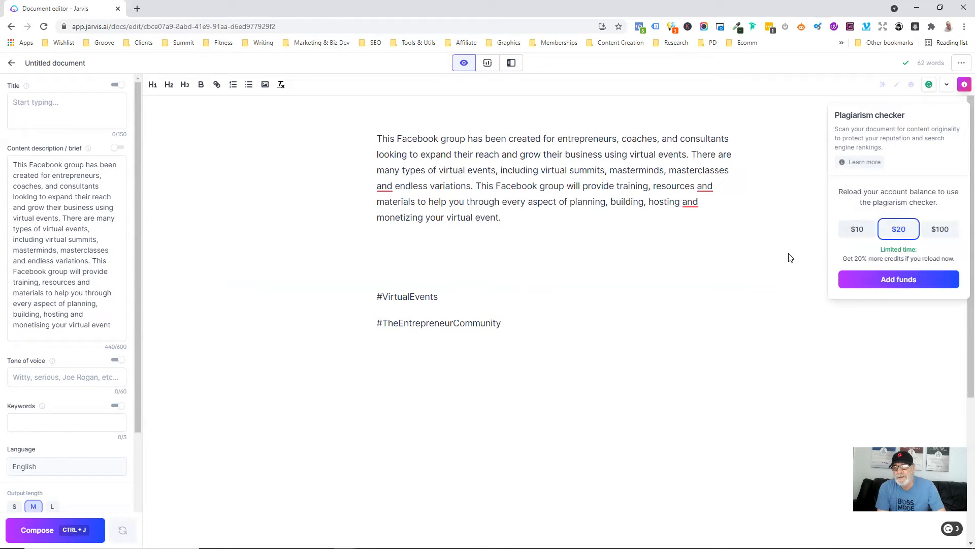
{"action": "left_click", "coordinate": [945, 85]}
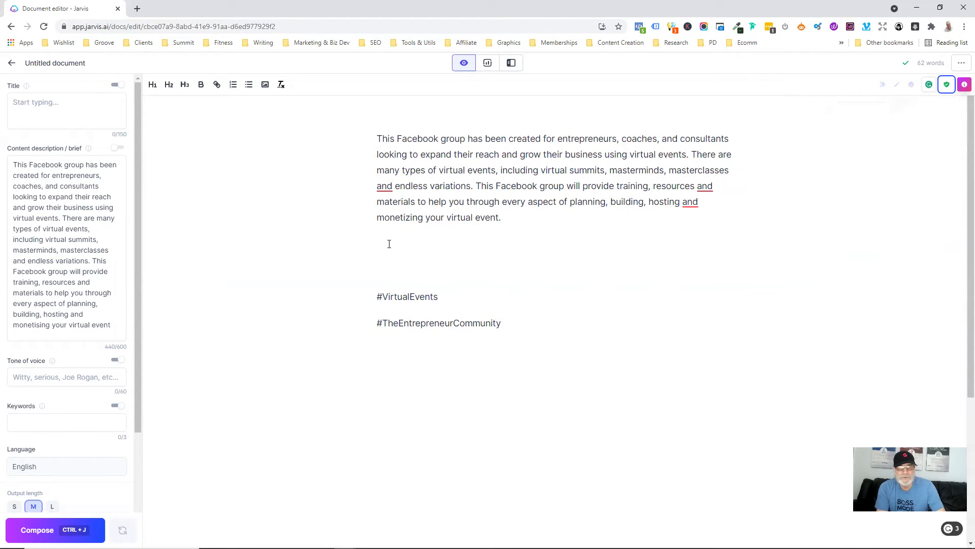
{"action": "left_click", "coordinate": [425, 254]}
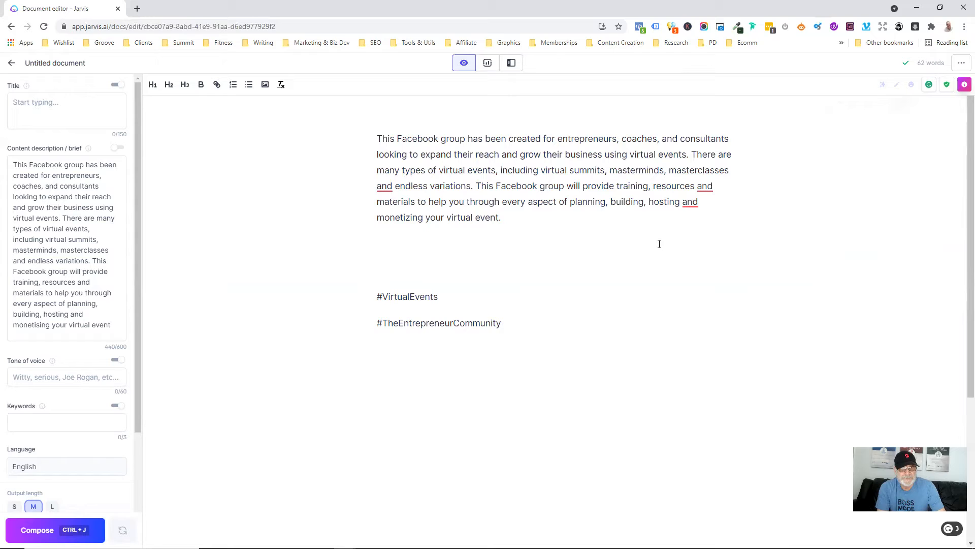
- Run '>Hey Jarvis, come up with some Facebook group name ideas about the above' for three names
{"action": "type", "text": ">"}
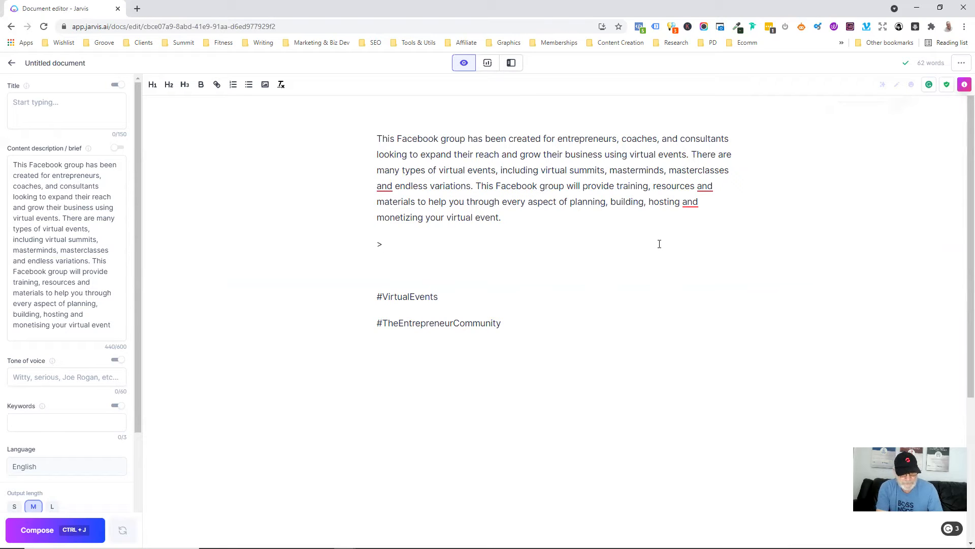
{"action": "type", "text": "Hey J"}
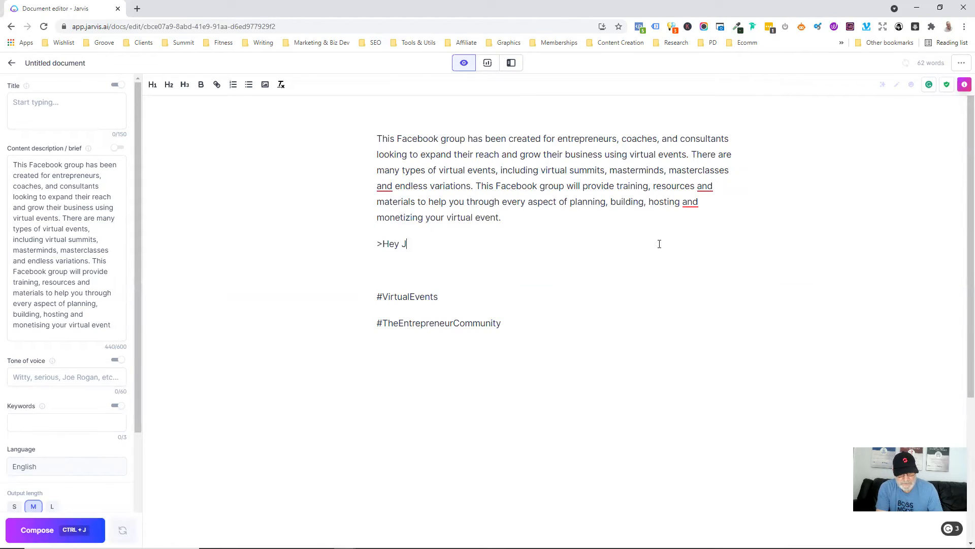
{"action": "type", "text": "arvis, come up withg"}
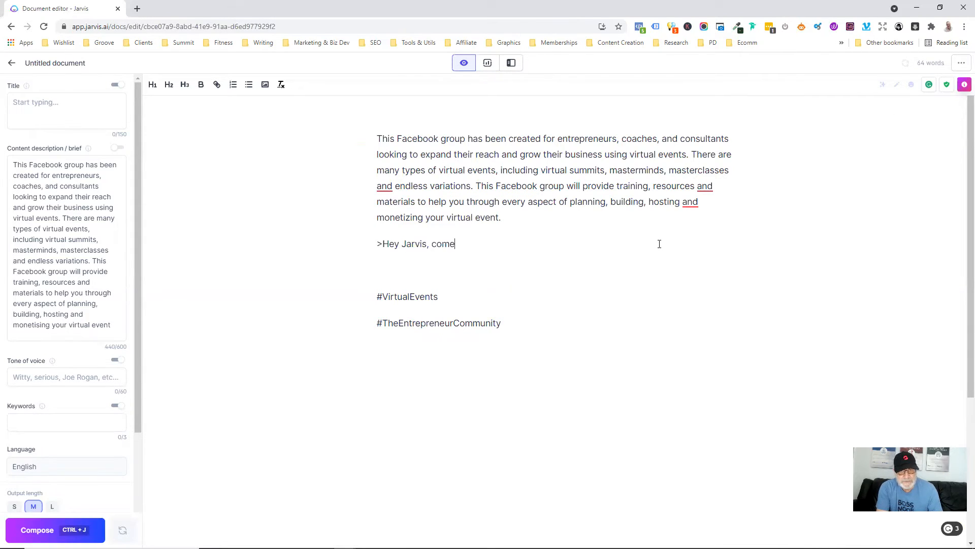
{"action": "key", "text": "BackSpace"}
{"action": "key", "text": "BackSpace"}
{"action": "type", "text": "some Fa"}
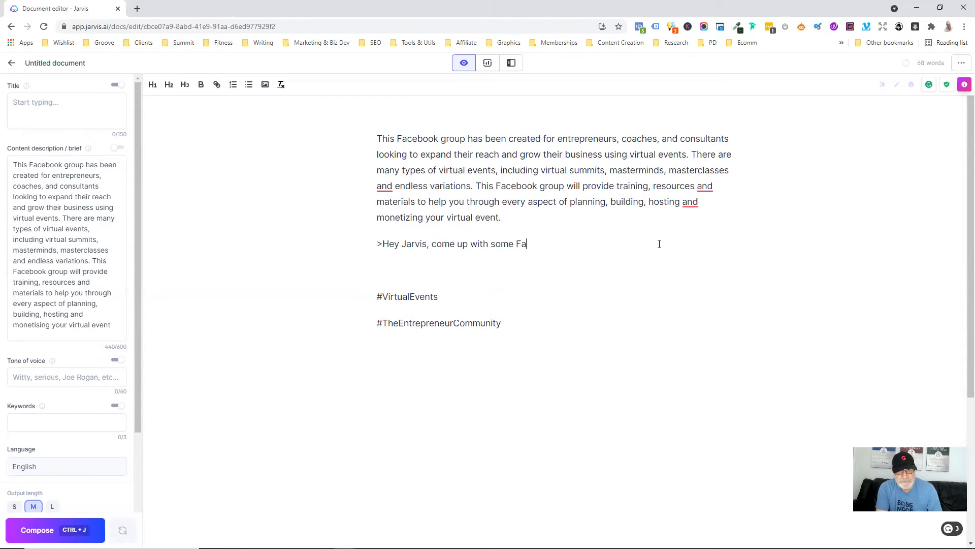
{"action": "type", "text": "cebook group name o"}
{"action": "key", "text": "BackSpace"}
{"action": "type", "text": "ideas"}
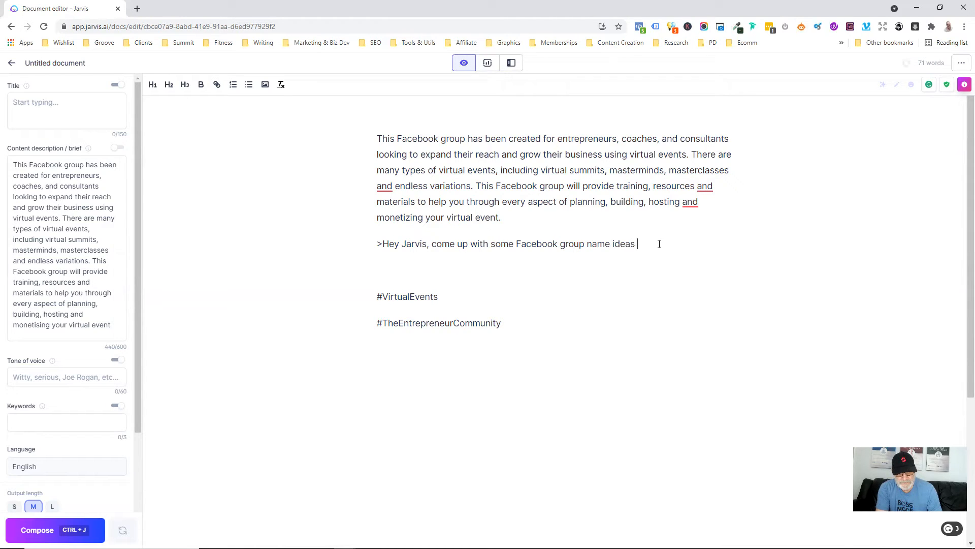
{"action": "type", "text": " abou"}
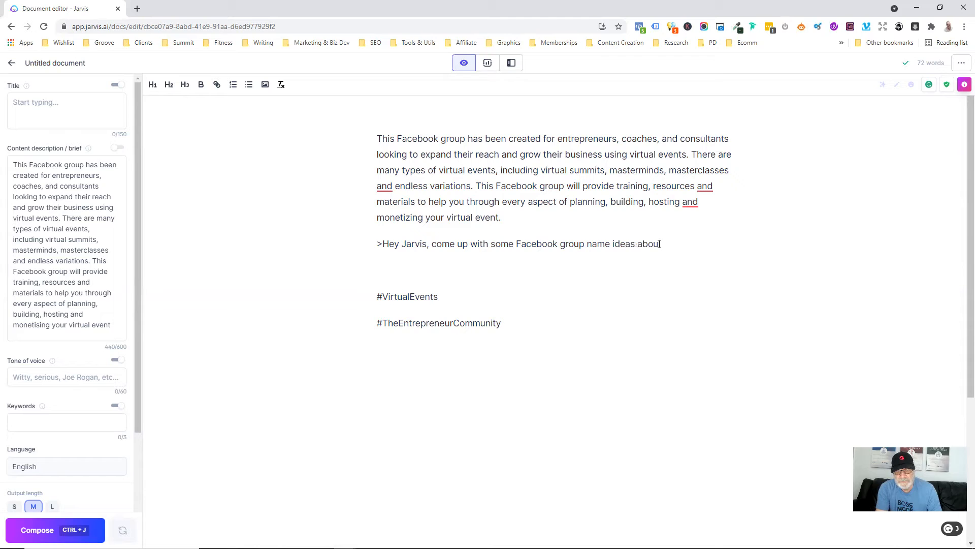
{"action": "type", "text": "t the above"}
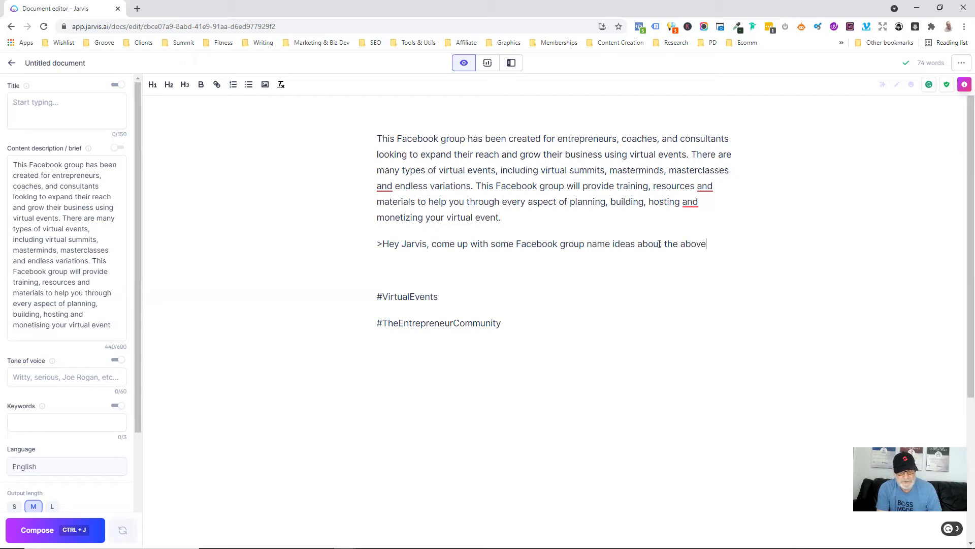
{"action": "key", "text": "ctrl+j"}
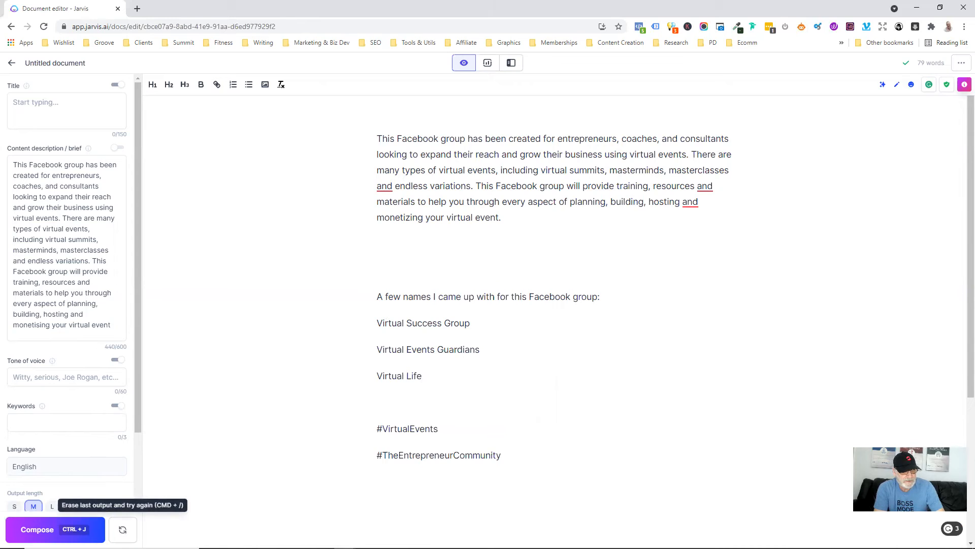
- Regenerate the name output, then undo the new paragraphs back to the earlier names and hashtags
{"action": "left_click", "coordinate": [122, 529]}
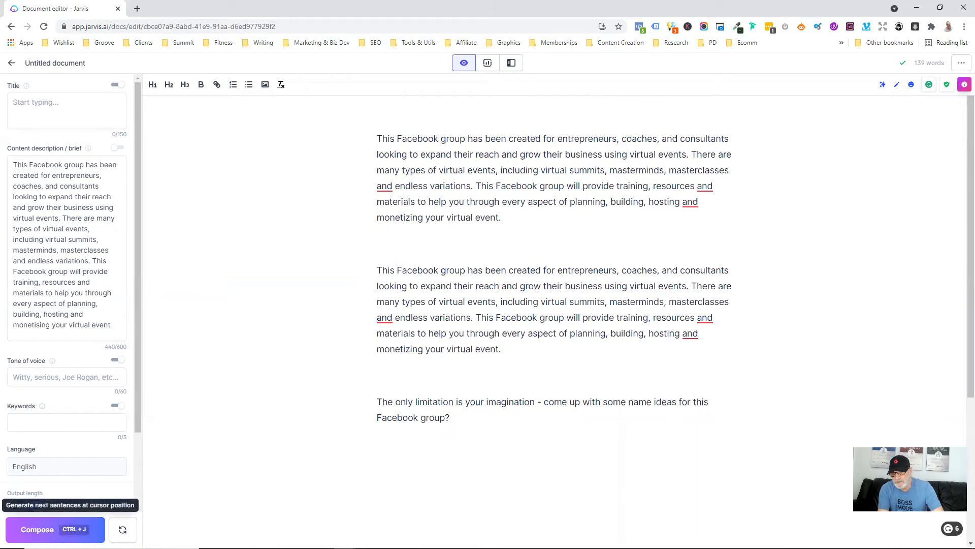
{"action": "left_click", "coordinate": [45, 529]}
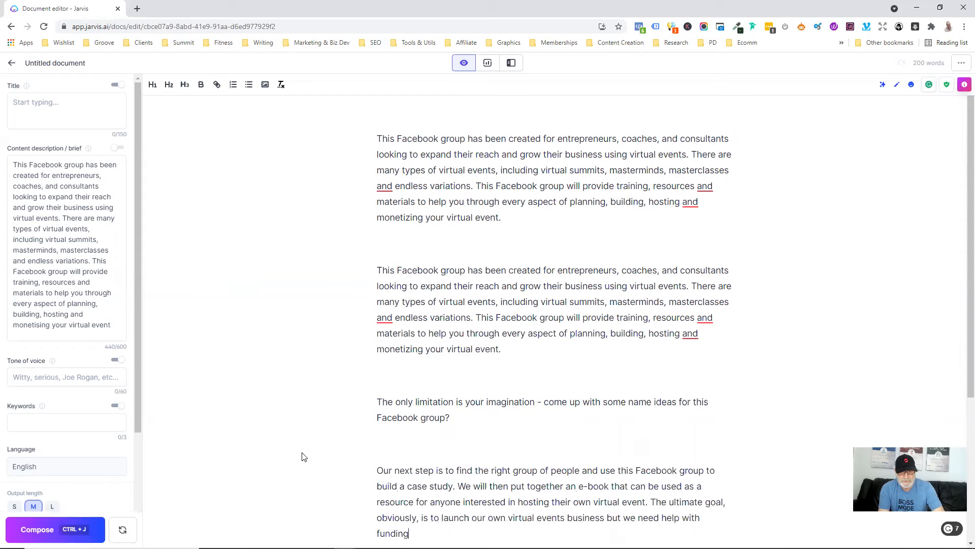
{"action": "left_click_drag", "start_coordinate": [409, 533], "coordinate": [365, 402]}
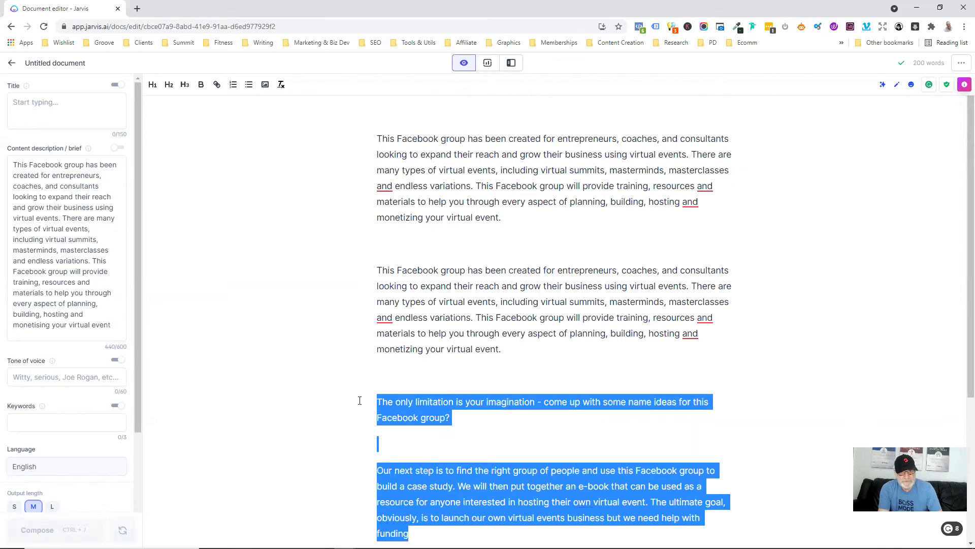
{"action": "key", "text": "ctrl+z"}
{"action": "key", "text": "ctrl+z"}
{"action": "key", "text": "ctrl+z"}
{"action": "key", "text": "ctrl+z"}
{"action": "key", "text": "ctrl+z"}
{"action": "key", "text": "ctrl+z"}
{"action": "key", "text": "ctrl+z"}
{"action": "key", "text": "ctrl+z"}
{"action": "key", "text": "ctrl+z"}
{"action": "key", "text": "ctrl+z"}
{"action": "key", "text": "ctrl+z"}
{"action": "key", "text": "ctrl+z"}
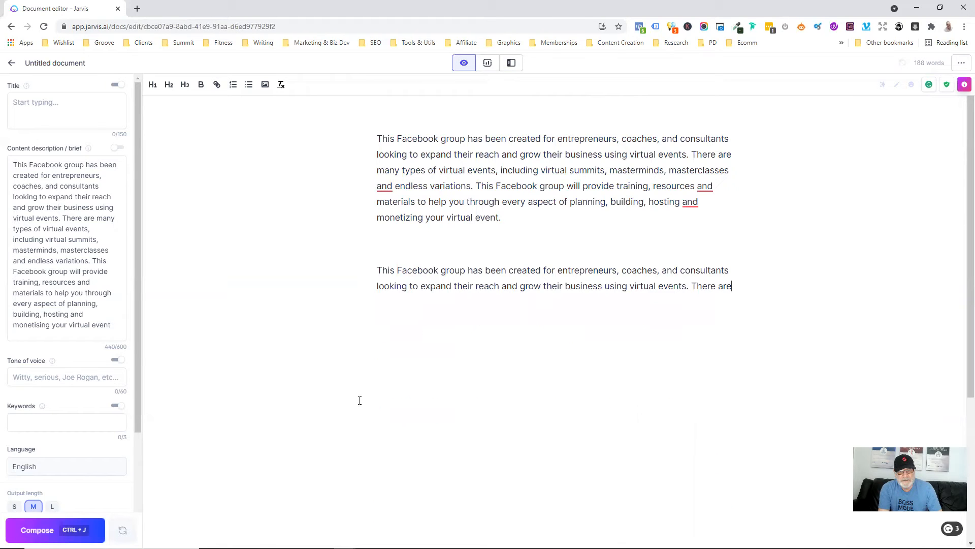
{"action": "key", "text": "ctrl+z"}
{"action": "key", "text": "ctrl+z"}
{"action": "key", "text": "ctrl+z"}
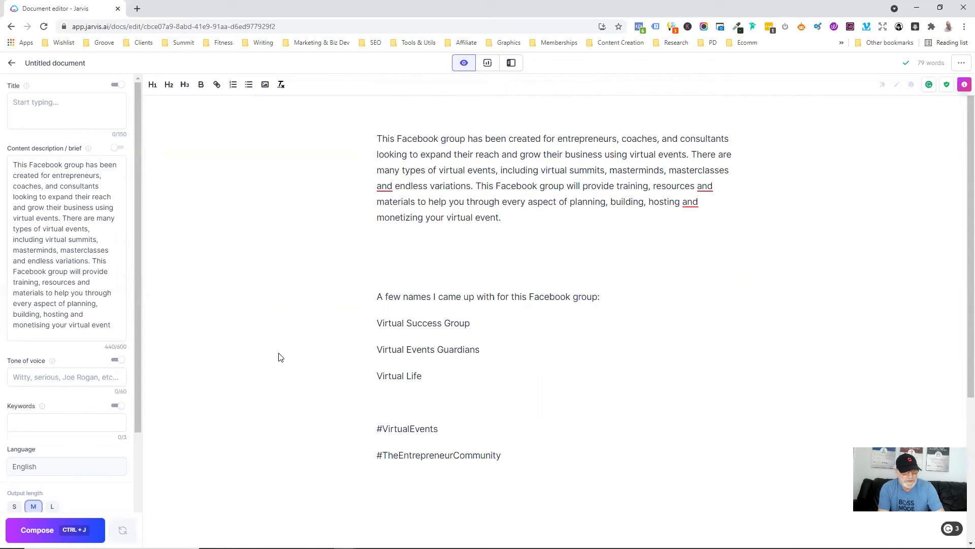
- Generate more group names and edit the first to 'Virtual Event Success Group'
{"action": "left_click", "coordinate": [29, 532]}
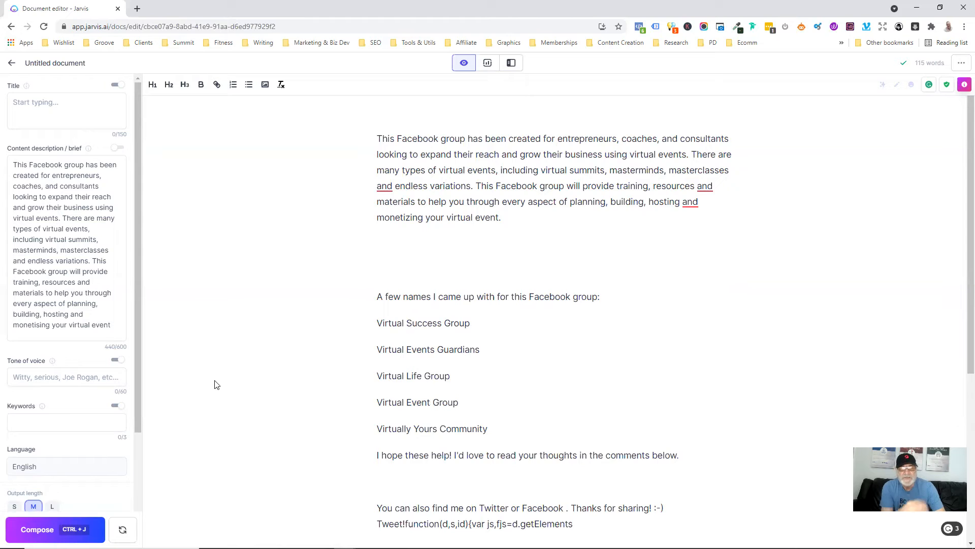
{"action": "left_click", "coordinate": [409, 320]}
{"action": "type", "text": "Event"}
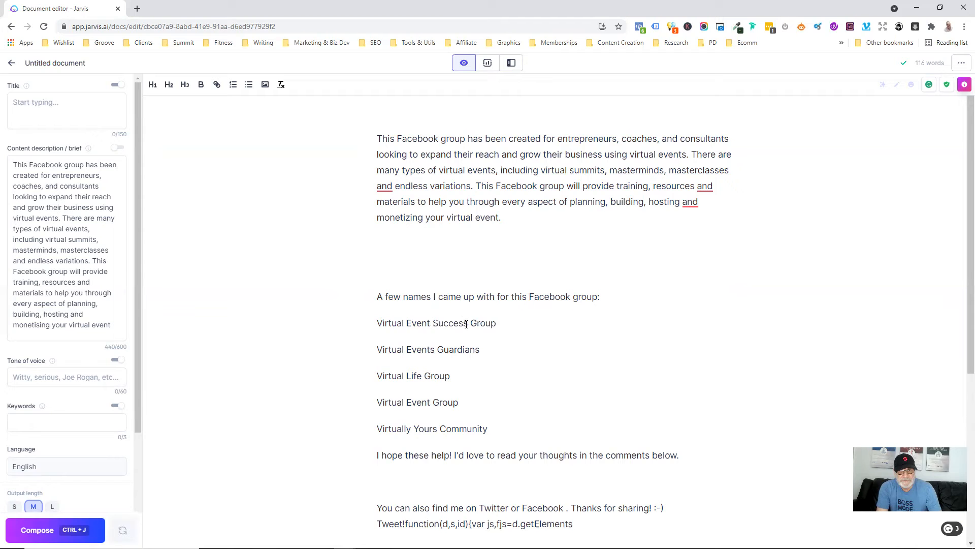
{"action": "left_click_drag", "start_coordinate": [467, 324], "coordinate": [692, 463]}
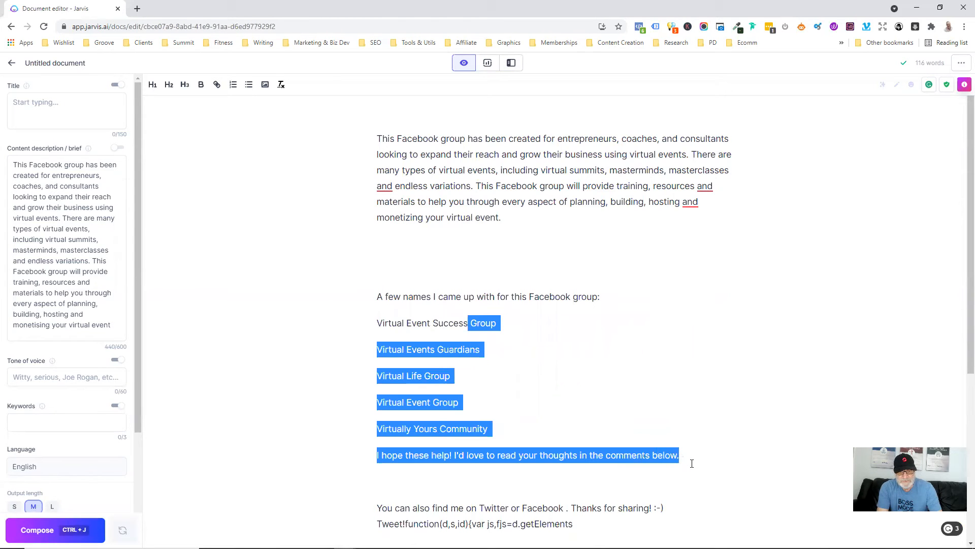
- Delete everything after Virtual Event Success, including the hashtags and the name-ideas intro line
{"action": "left_click_drag", "start_coordinate": [692, 497], "coordinate": [559, 422]}
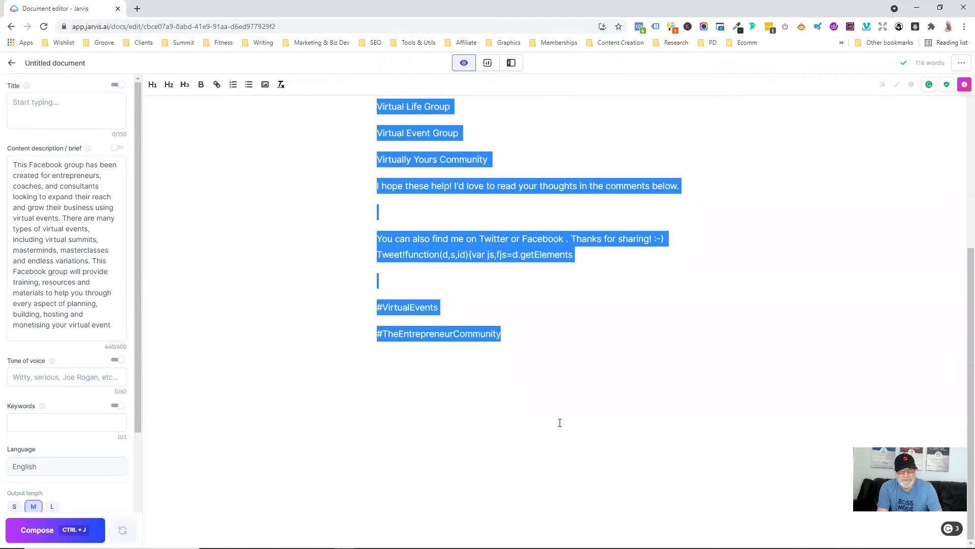
{"action": "key", "text": "BackSpace"}
{"action": "scroll", "coordinate": [468, 305], "scroll_direction": "up", "scroll_amount": 3}
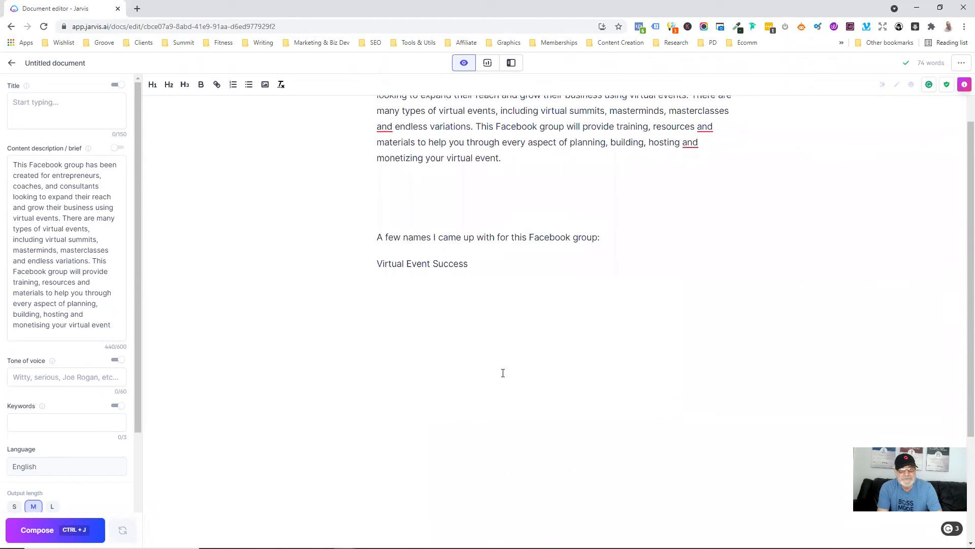
{"action": "scroll", "coordinate": [564, 282], "scroll_direction": "up", "scroll_amount": 1}
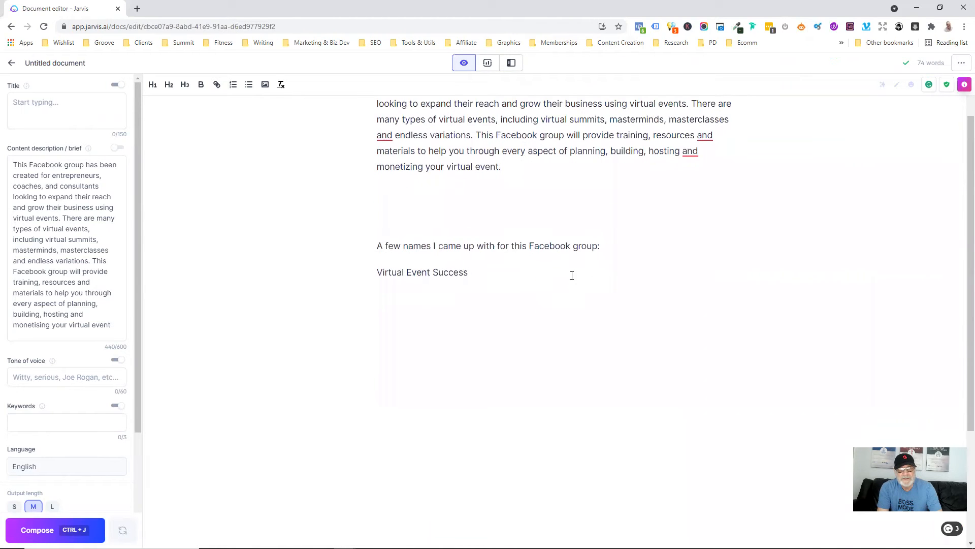
{"action": "left_click_drag", "start_coordinate": [611, 249], "coordinate": [338, 235]}
{"action": "key", "text": "BackSpace"}
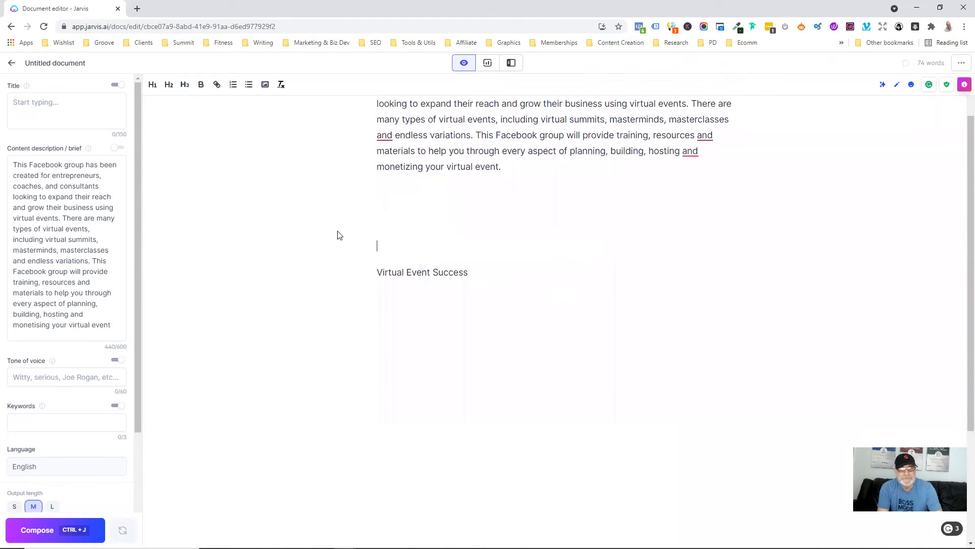
- Make 'Virtual Event Success' the document title
{"action": "left_click_drag", "start_coordinate": [469, 273], "coordinate": [337, 284]}
{"action": "key", "text": "ctrl+c"}
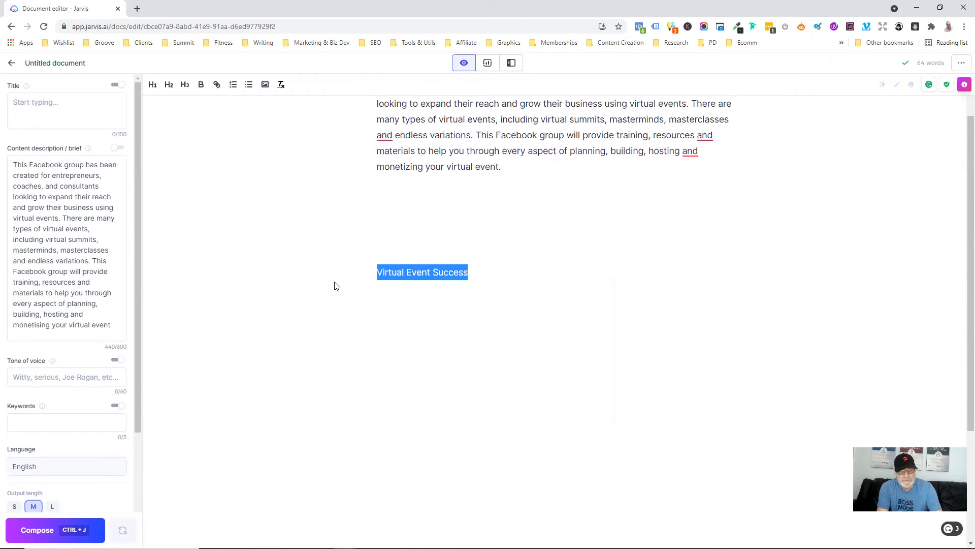
{"action": "left_click", "coordinate": [102, 104]}
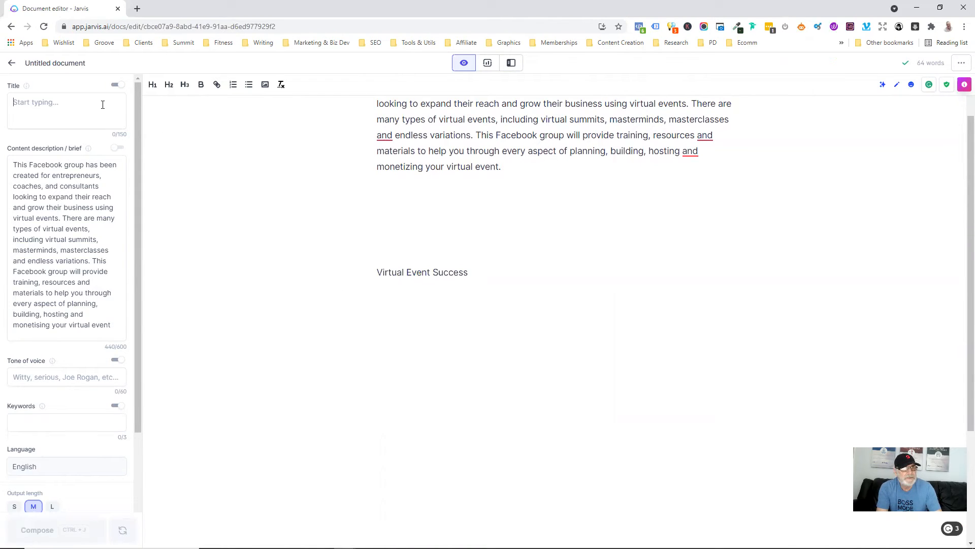
{"action": "key", "text": "ctrl+v"}
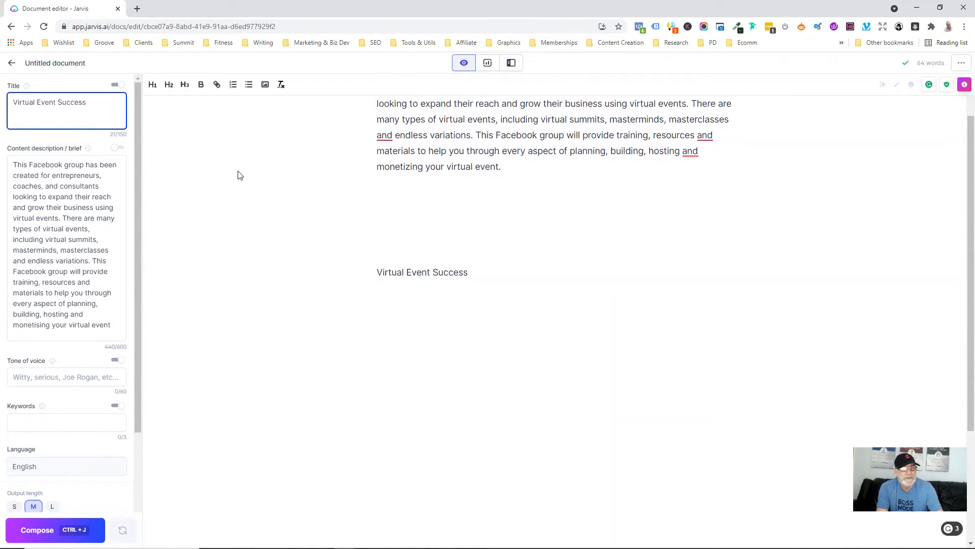
{"action": "left_click", "coordinate": [455, 312]}
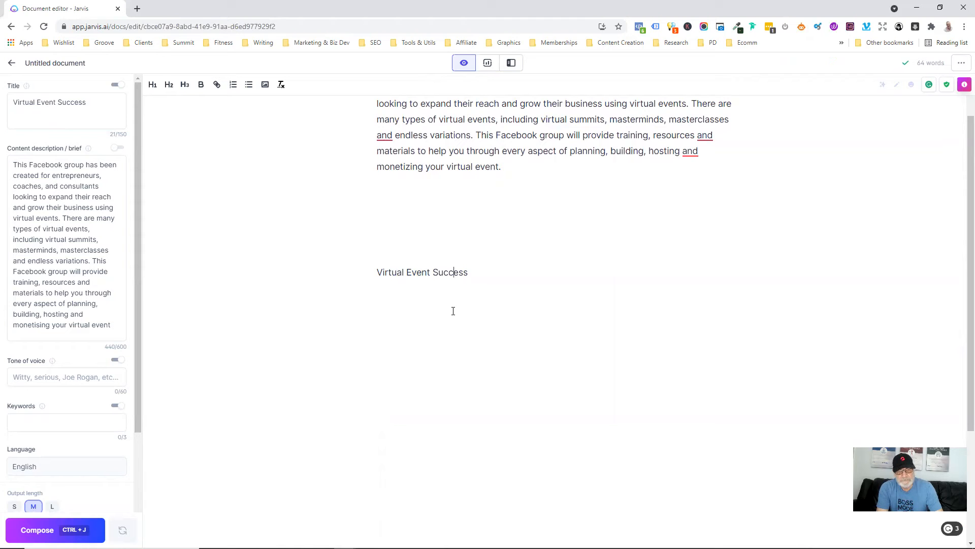
- Remove the blank lines above Virtual Event Success
{"action": "left_click", "coordinate": [389, 215]}
{"action": "key", "text": "Delete"}
{"action": "key", "text": "Delete"}
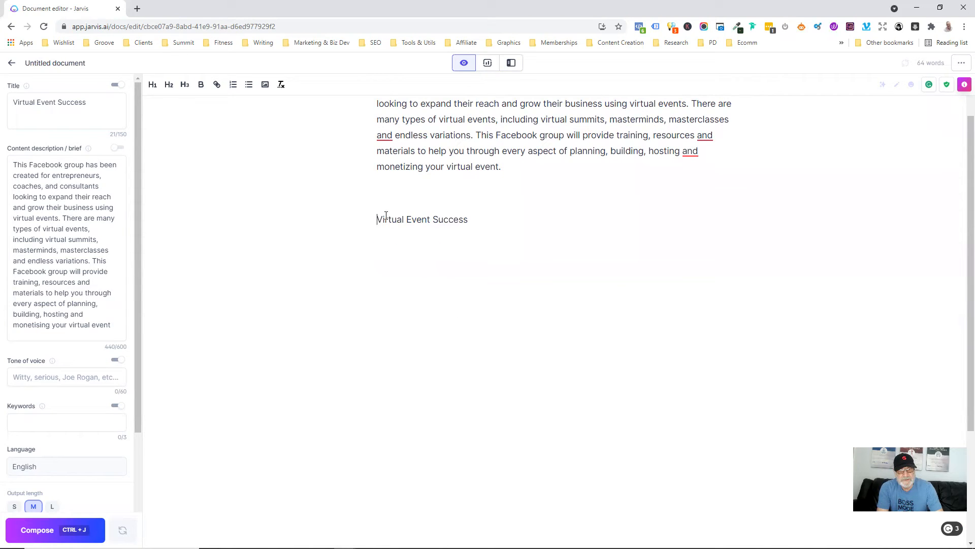
{"action": "left_click", "coordinate": [516, 226]}
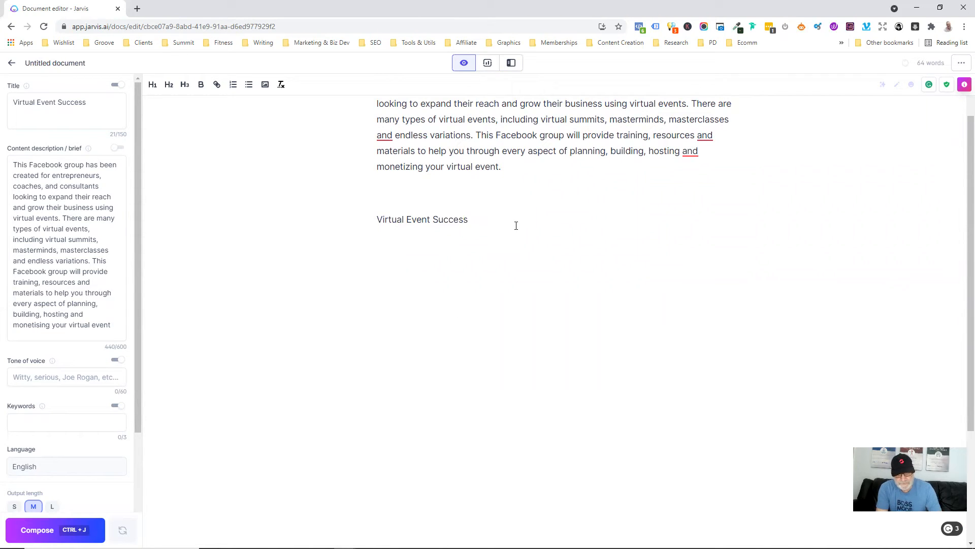
- Run '>Hey Jarvis, write a marketing hook for the above' to generate a promotional paragraph
{"action": "type", "text": ">He"}
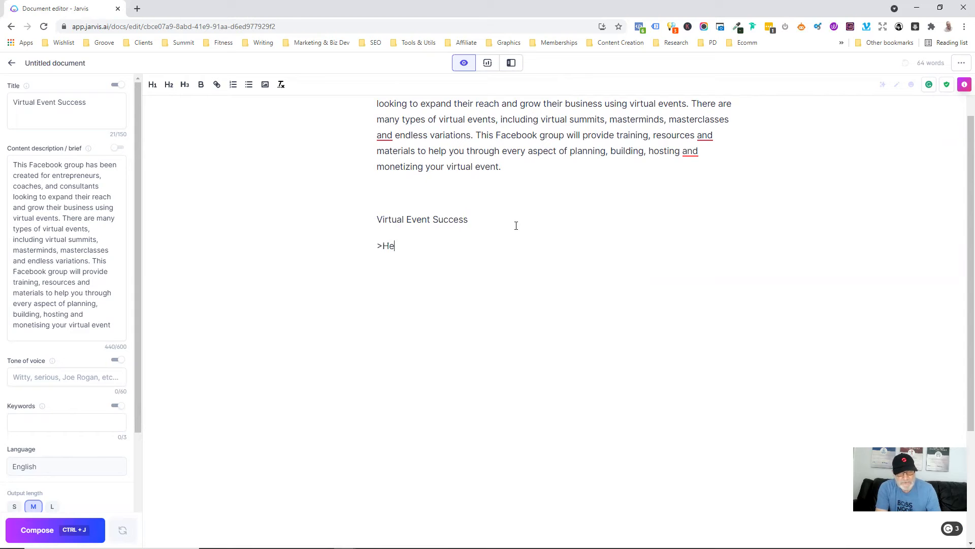
{"action": "type", "text": "y Jarvis"}
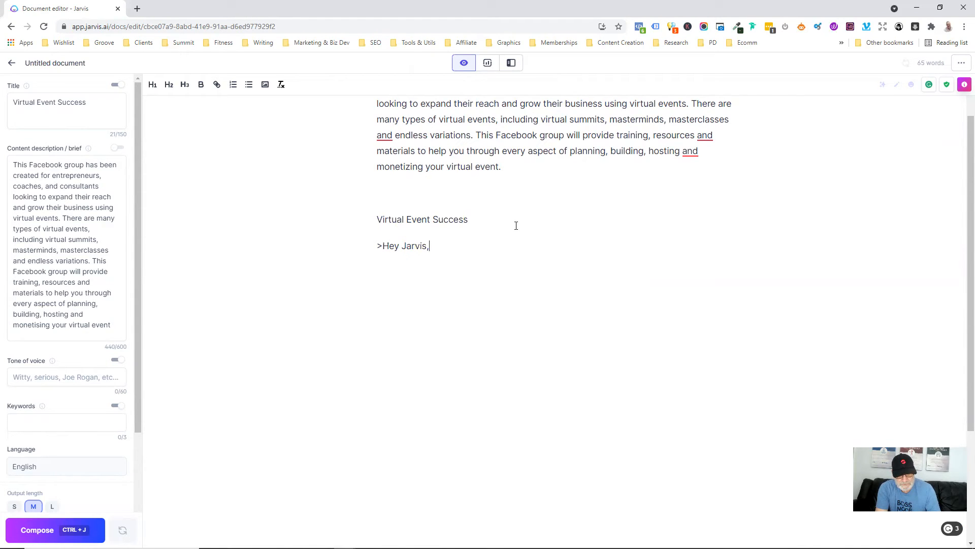
{"action": "type", "text": ", wrote"}
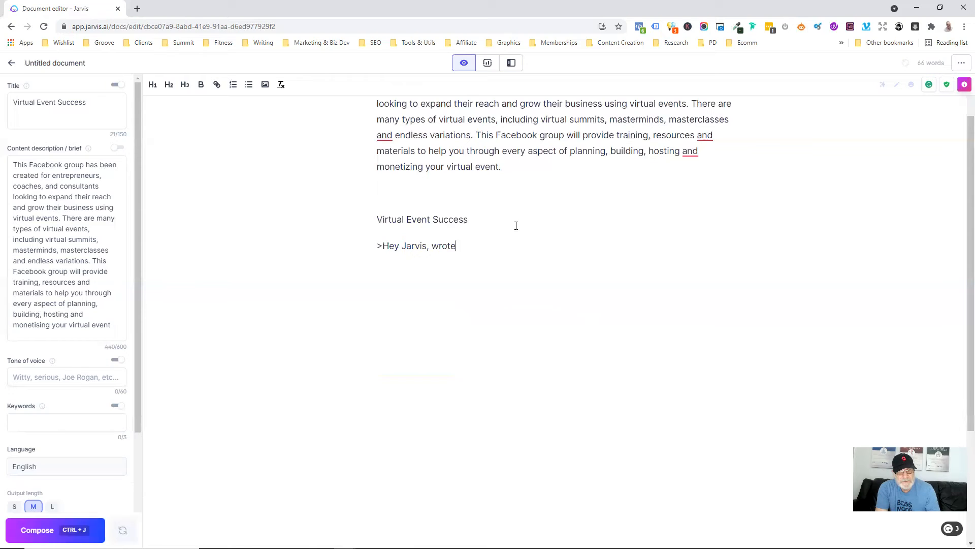
{"action": "key", "text": "BackSpace"}
{"action": "key", "text": "BackSpace"}
{"action": "key", "text": "BackSpace"}
{"action": "type", "text": "ite a marketing "}
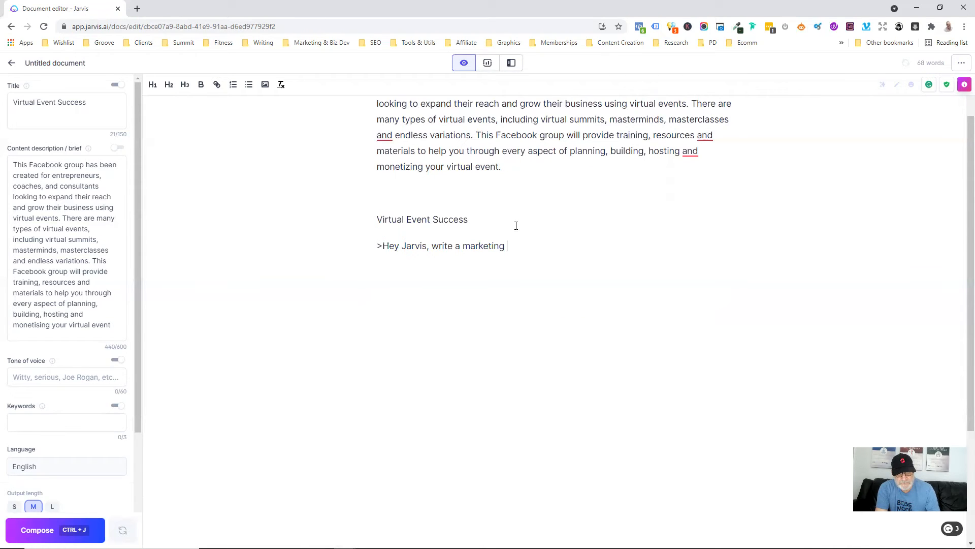
{"action": "type", "text": "hook for the aboce3"}
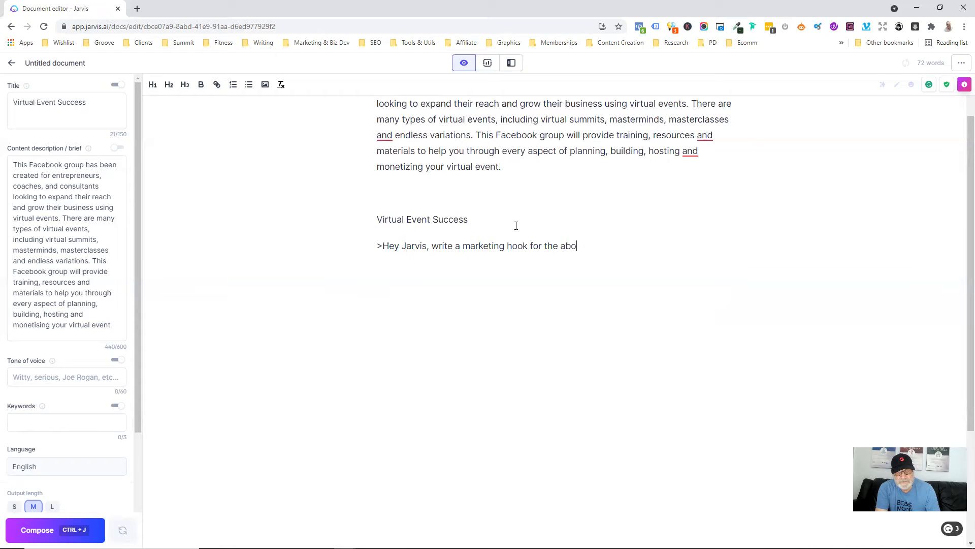
{"action": "key", "text": "BackSpace"}
{"action": "key", "text": "BackSpace"}
{"action": "key", "text": "BackSpace"}
{"action": "type", "text": "ve"}
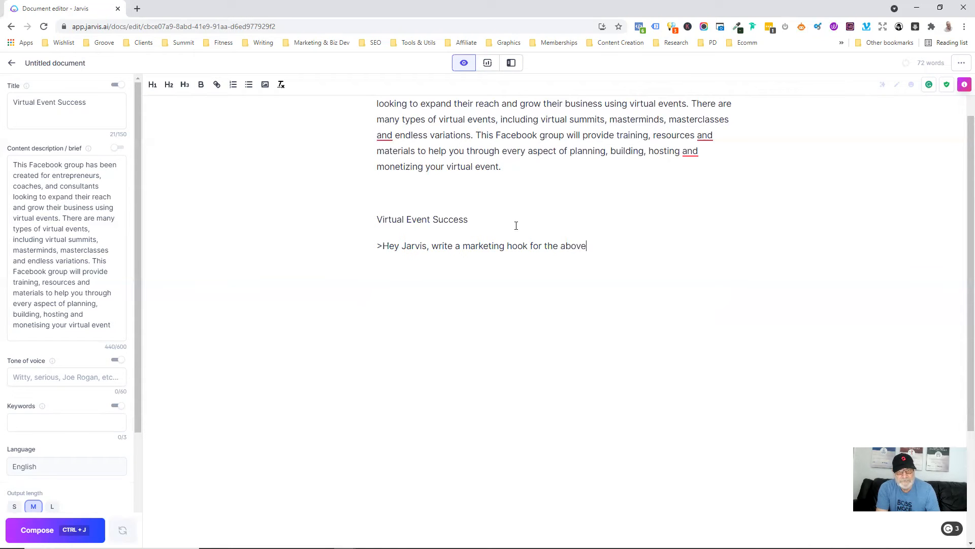
{"action": "key", "text": "ctrl+j"}
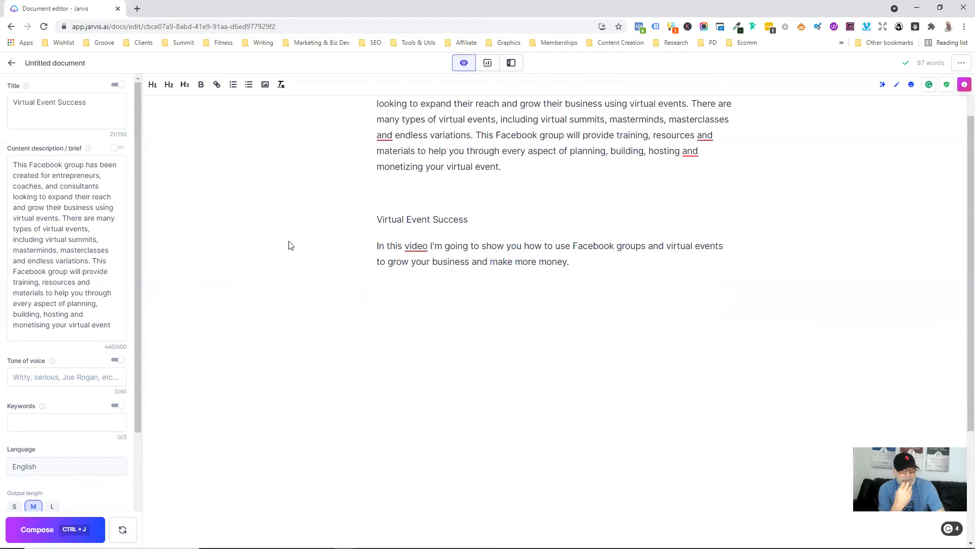
- Regenerate the marketing hook and move it onto its own paragraph
{"action": "left_click", "coordinate": [123, 529]}
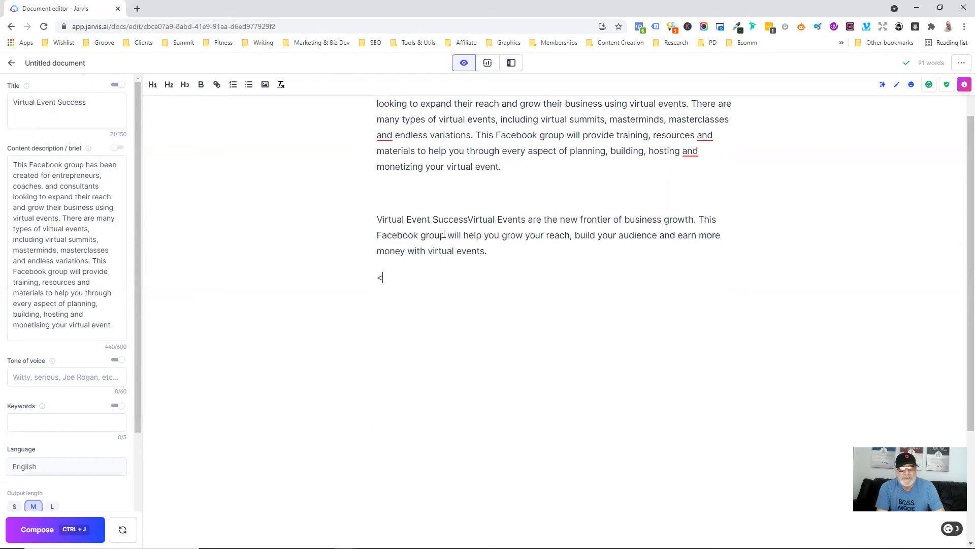
{"action": "left_click", "coordinate": [467, 219]}
{"action": "key", "text": "Return"}
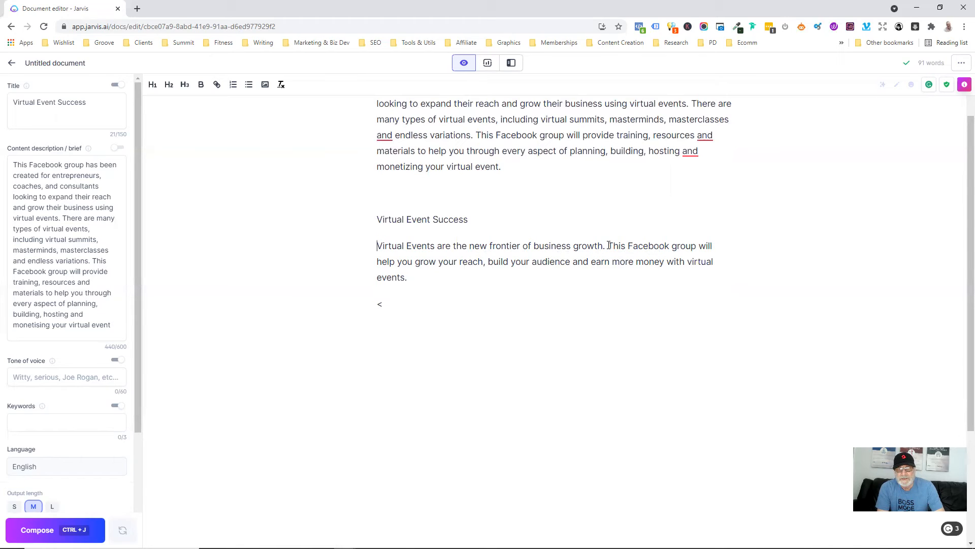
- Replace 'This Facebook group will help you' with 'Discover how to' and delete the stray '<'
{"action": "left_click_drag", "start_coordinate": [609, 246], "coordinate": [413, 261]}
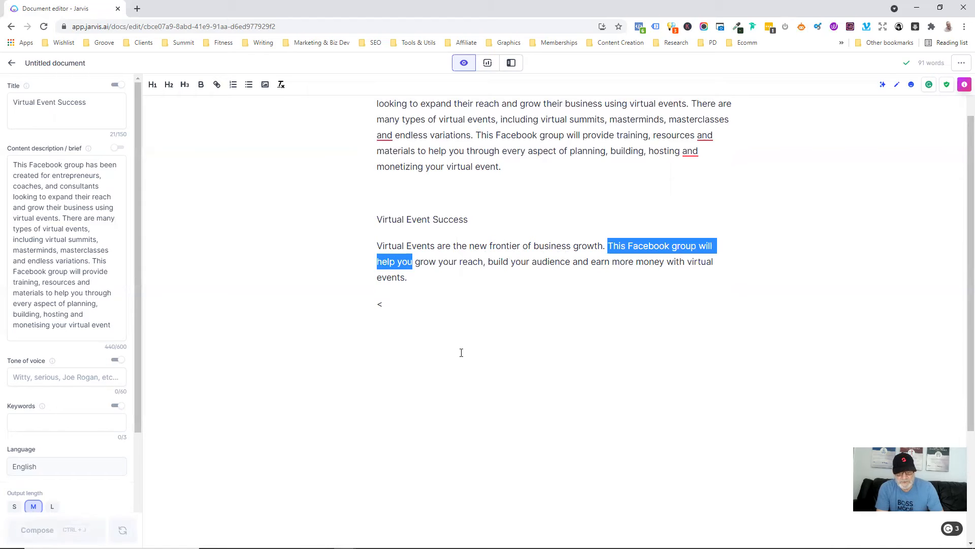
{"action": "type", "text": "Discov"}
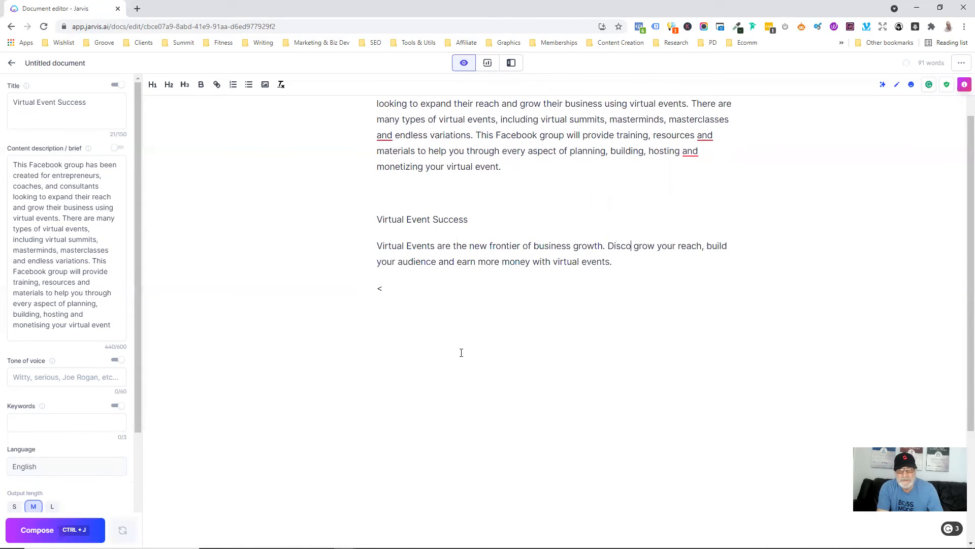
{"action": "type", "text": "er how to"}
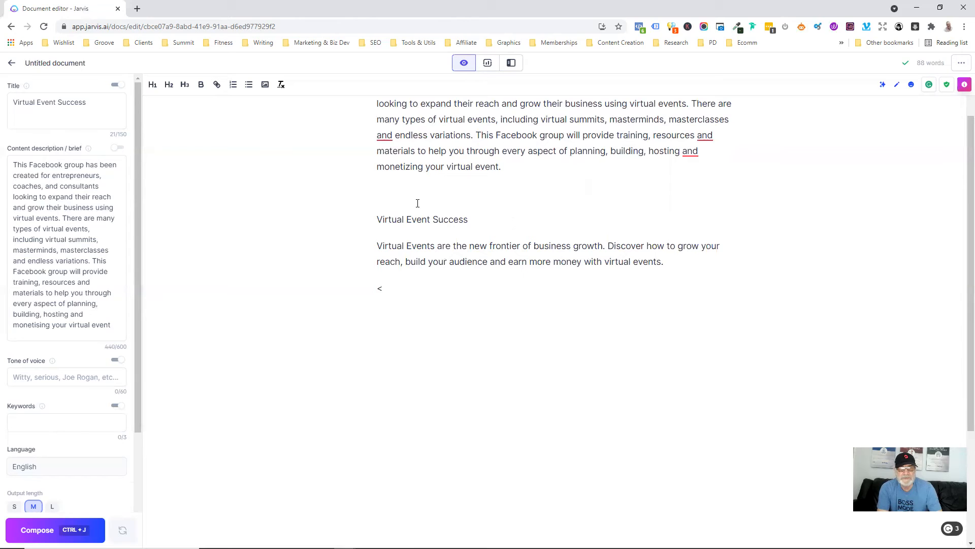
{"action": "left_click_drag", "start_coordinate": [375, 282], "coordinate": [391, 303]}
{"action": "key", "text": "BackSpace"}
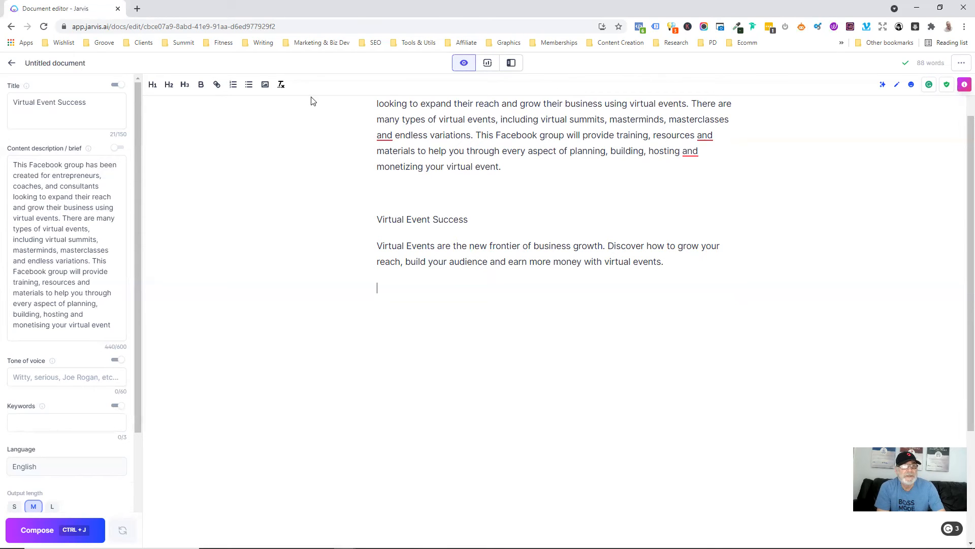
{"action": "left_click", "coordinate": [510, 65]}
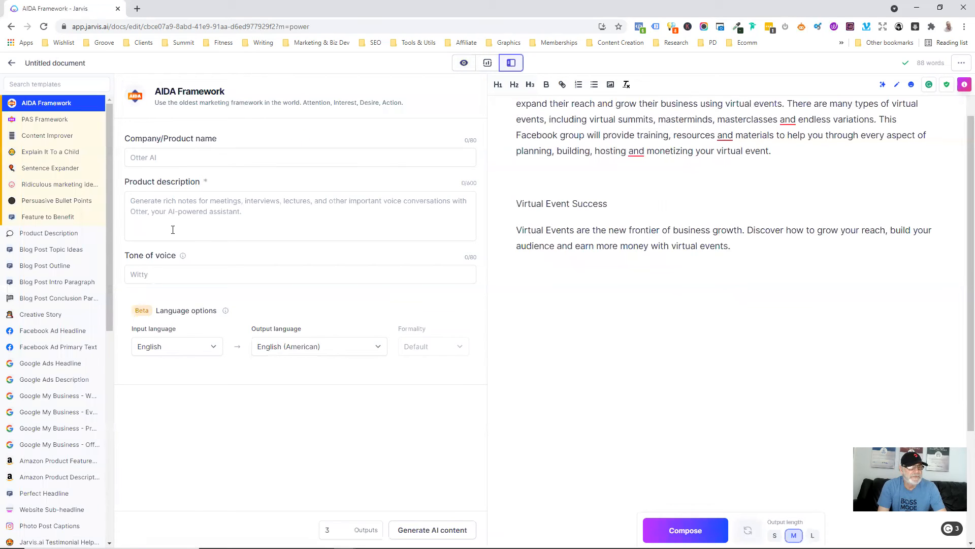
{"action": "left_click", "coordinate": [55, 85]}
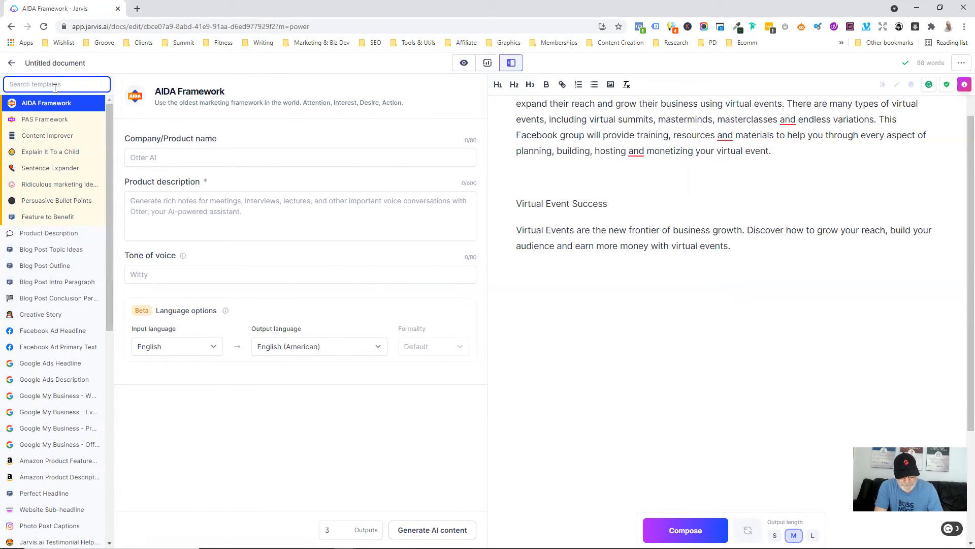
{"action": "type", "text": "hedali"}
{"action": "key", "text": "BackSpace"}
{"action": "key", "text": "BackSpace"}
{"action": "key", "text": "BackSpace"}
{"action": "key", "text": "BackSpace"}
{"action": "type", "text": "ad"}
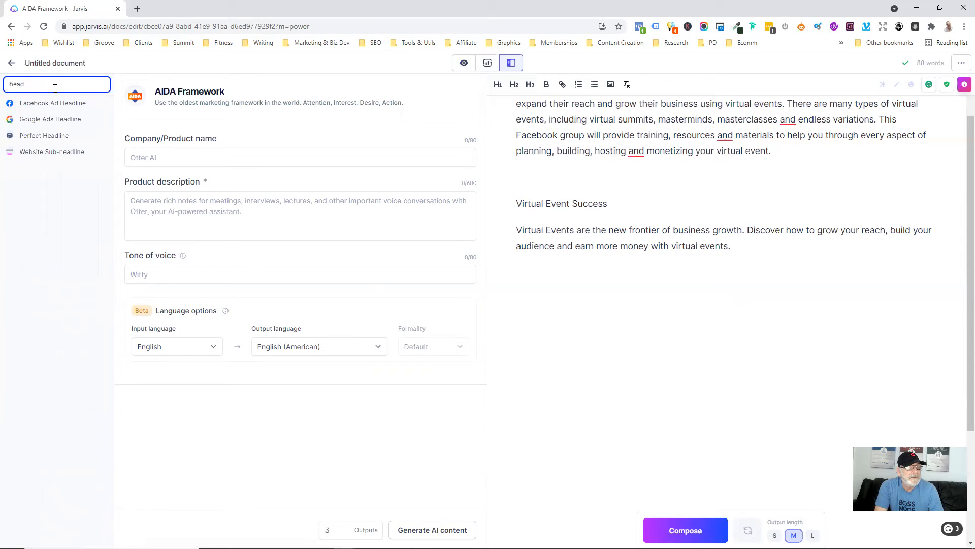
{"action": "left_click", "coordinate": [42, 136]}
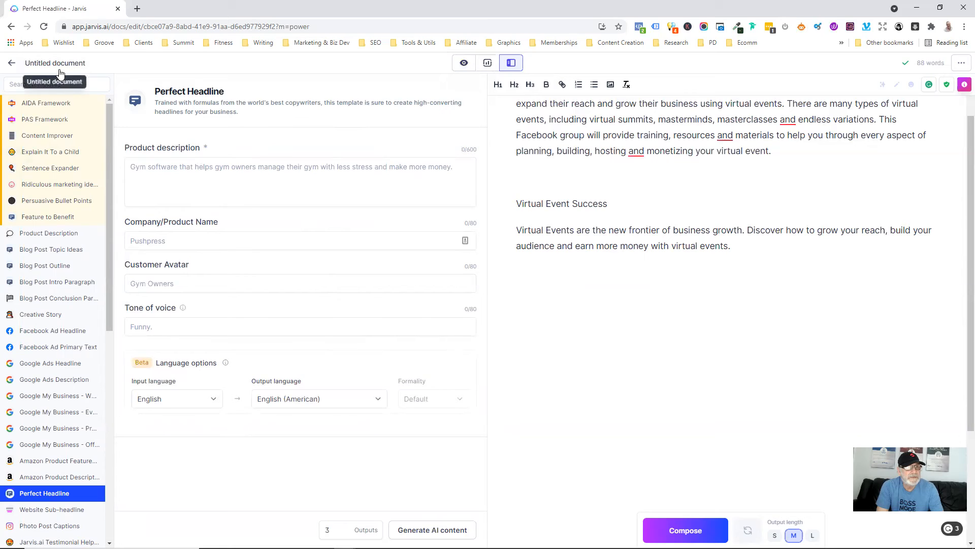
{"action": "left_click", "coordinate": [459, 69]}
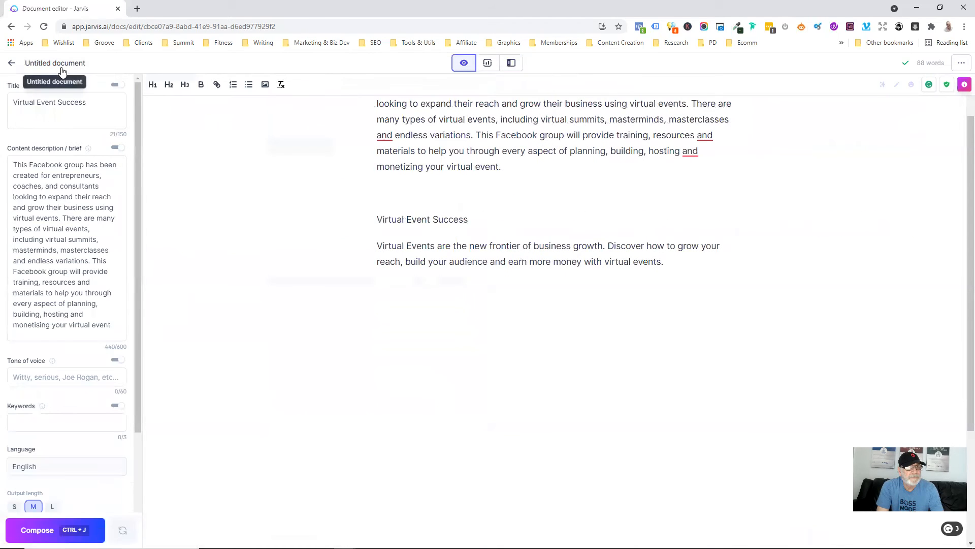
- Rename the document to 'Virtual Event Success' and save the name
{"action": "left_click_drag", "start_coordinate": [85, 102], "coordinate": [7, 101]}
{"action": "key", "text": "ctrl+c"}
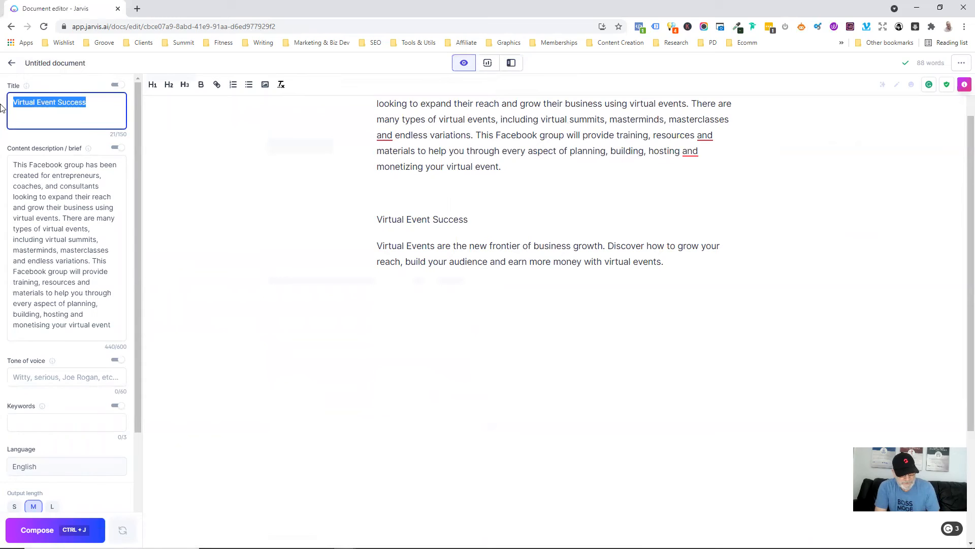
{"action": "left_click", "coordinate": [51, 69]}
{"action": "key", "text": "ctrl+v"}
{"action": "left_click", "coordinate": [318, 223]}
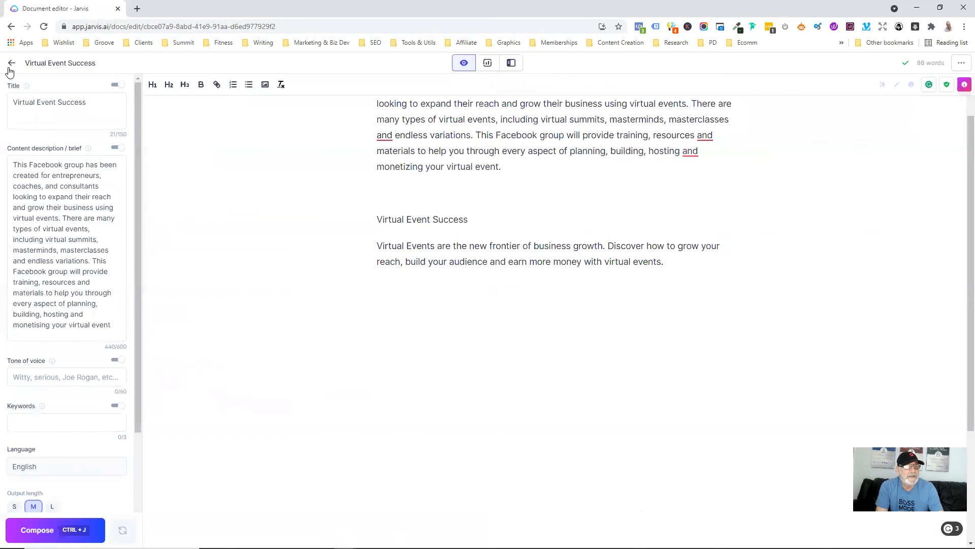
- Open the Perfect Headline template from the Website templates
{"action": "left_click", "coordinate": [11, 62]}
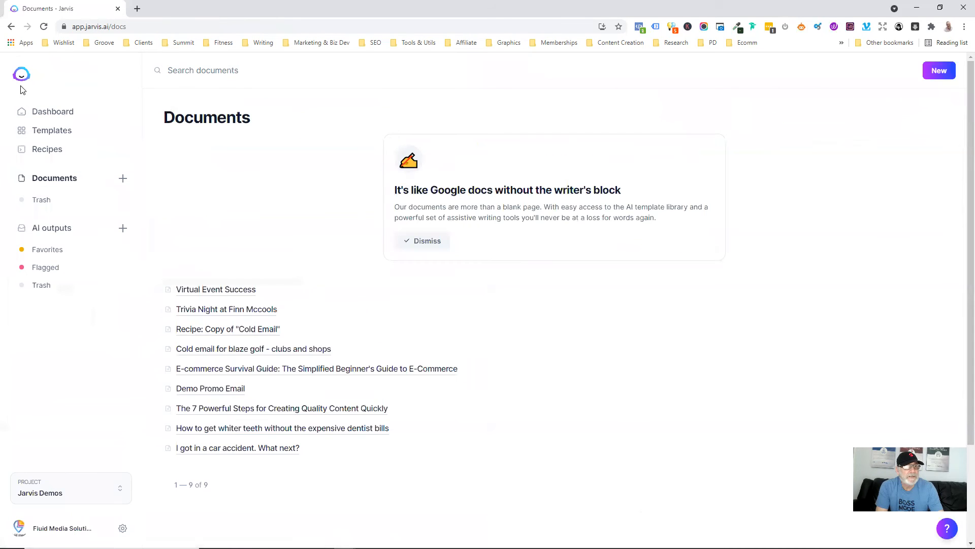
{"action": "left_click", "coordinate": [54, 133]}
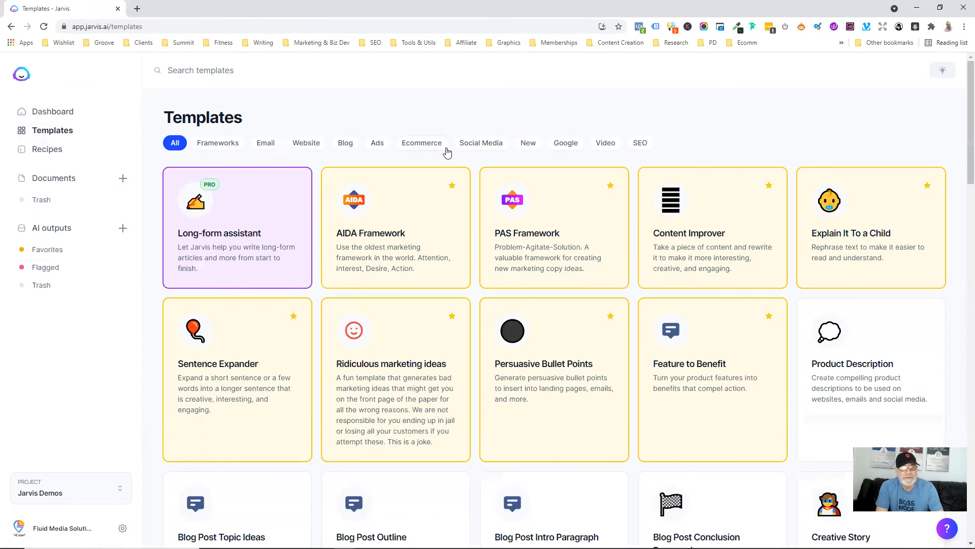
{"action": "left_click", "coordinate": [303, 147]}
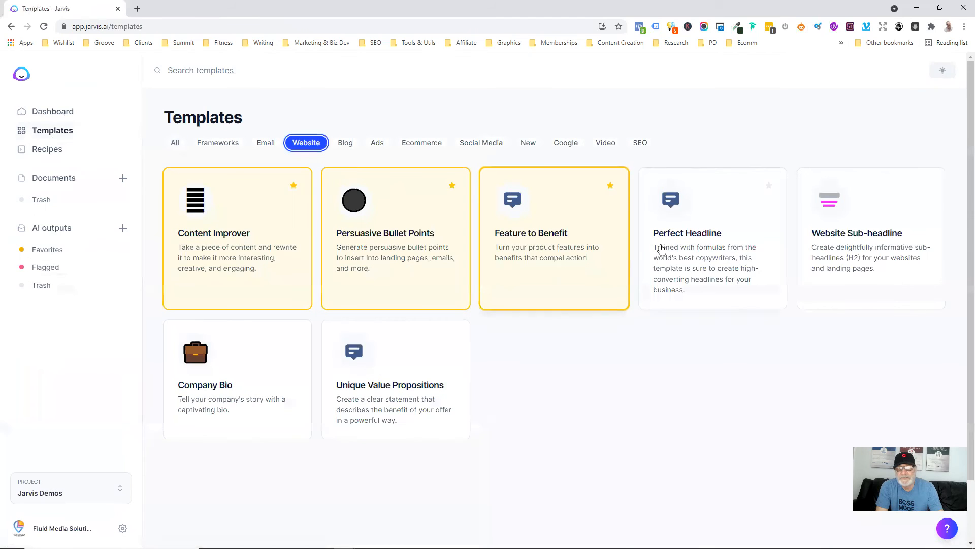
{"action": "left_click", "coordinate": [681, 270]}
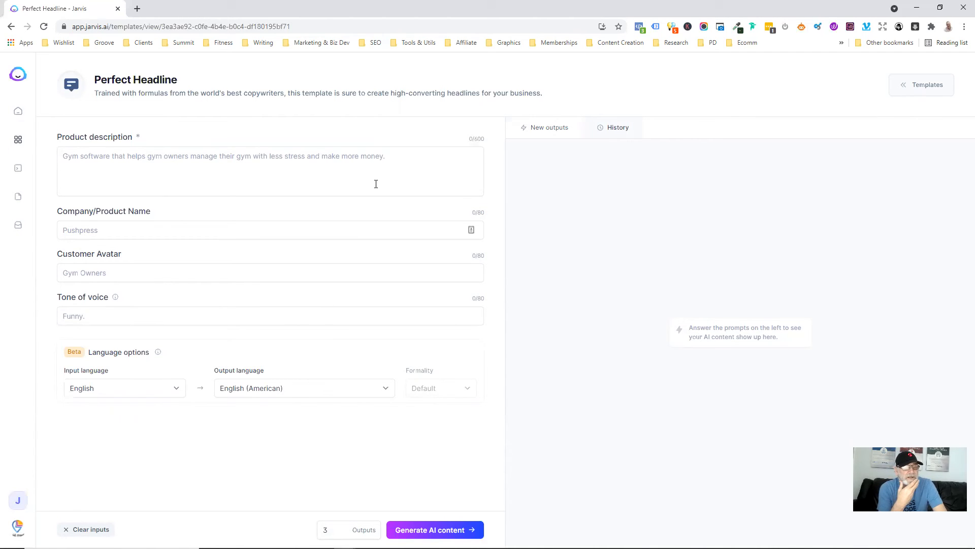
- Switch to the Brushfire Media project to load the virtual-event Perfect Headline inputs
{"action": "left_click", "coordinate": [16, 502]}
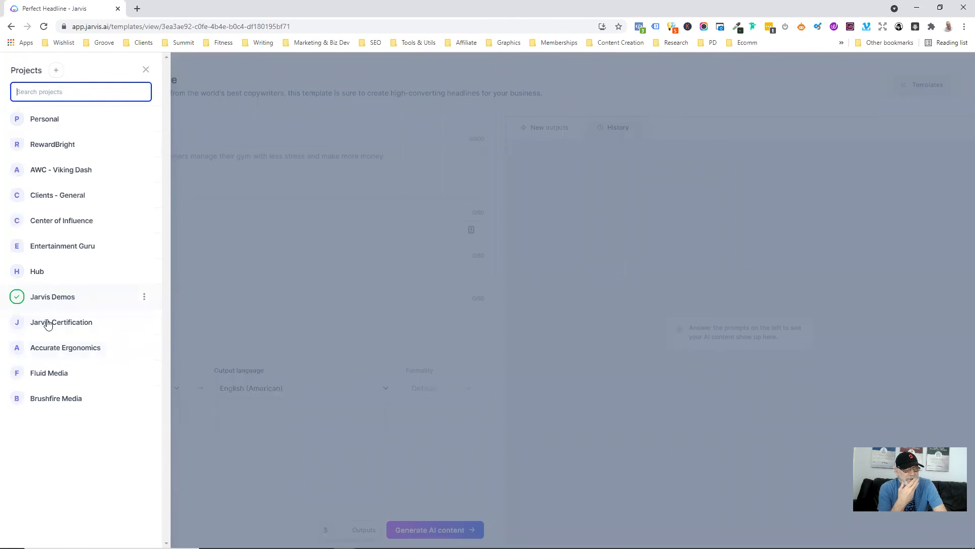
{"action": "left_click", "coordinate": [53, 402]}
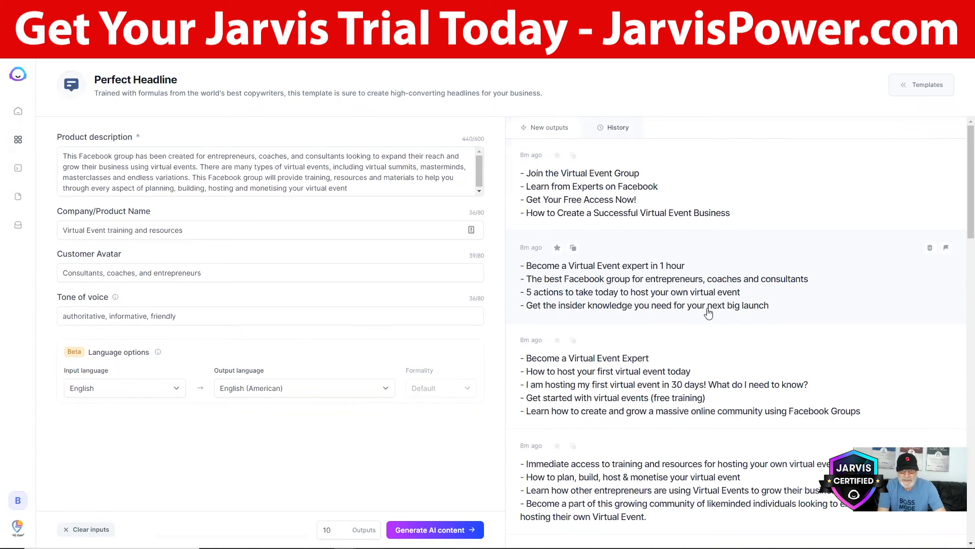
{"action": "scroll", "coordinate": [711, 314], "scroll_direction": "down", "scroll_amount": 3}
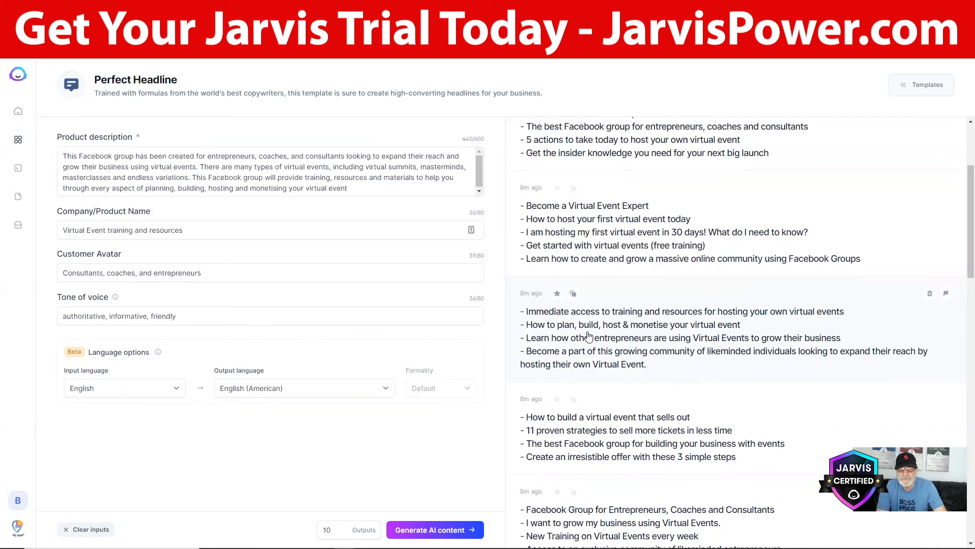
{"action": "scroll", "coordinate": [636, 429], "scroll_direction": "down", "scroll_amount": 3}
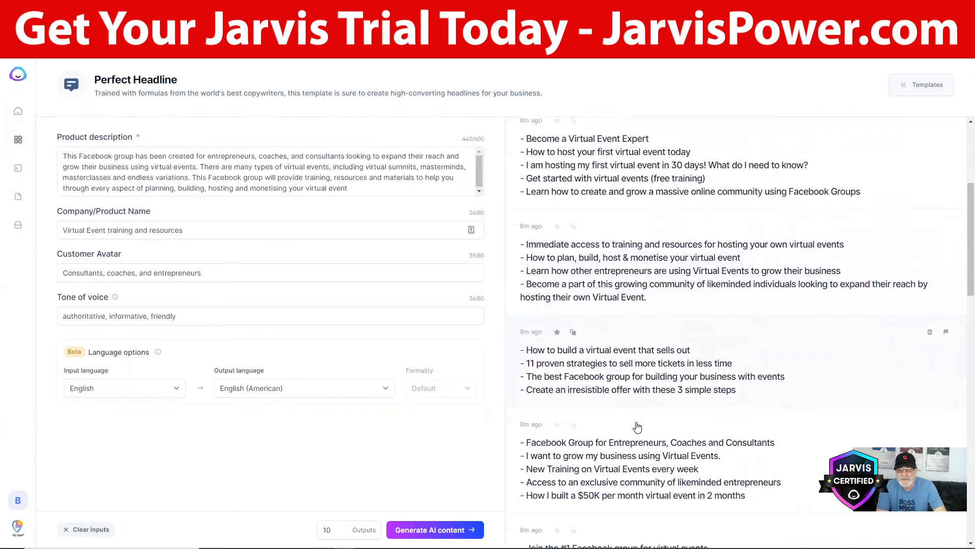
{"action": "scroll", "coordinate": [637, 427], "scroll_direction": "down", "scroll_amount": 2}
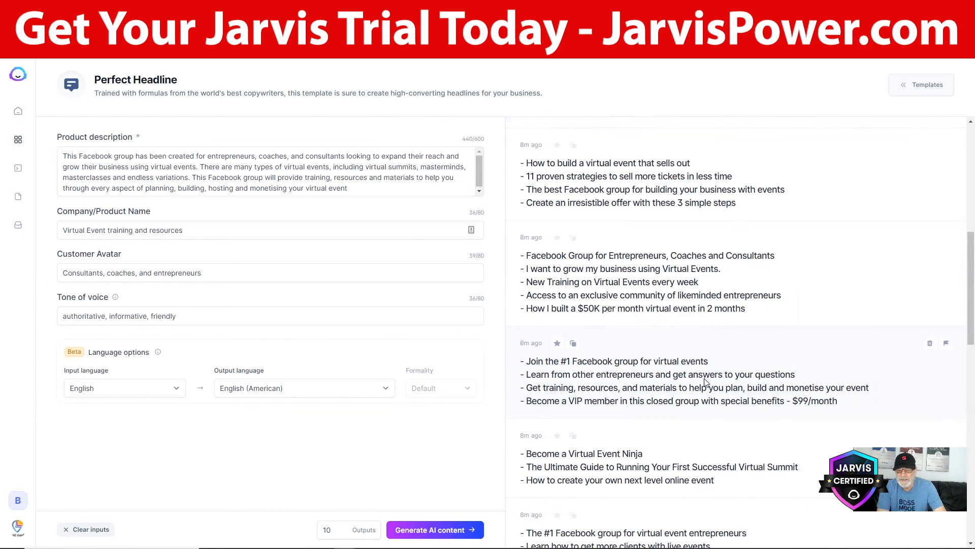
{"action": "left_click", "coordinate": [676, 377]}
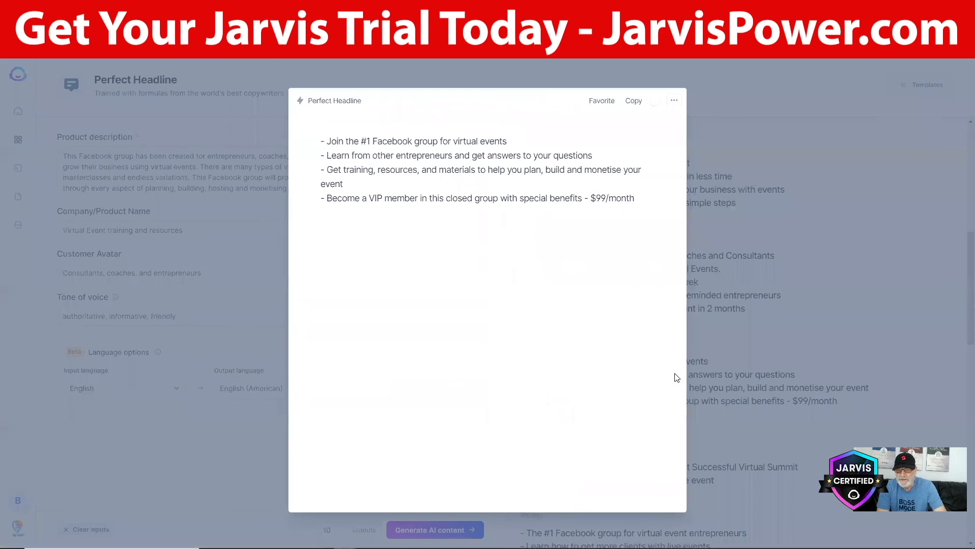
{"action": "left_click", "coordinate": [675, 102]}
{"action": "left_click", "coordinate": [746, 164]}
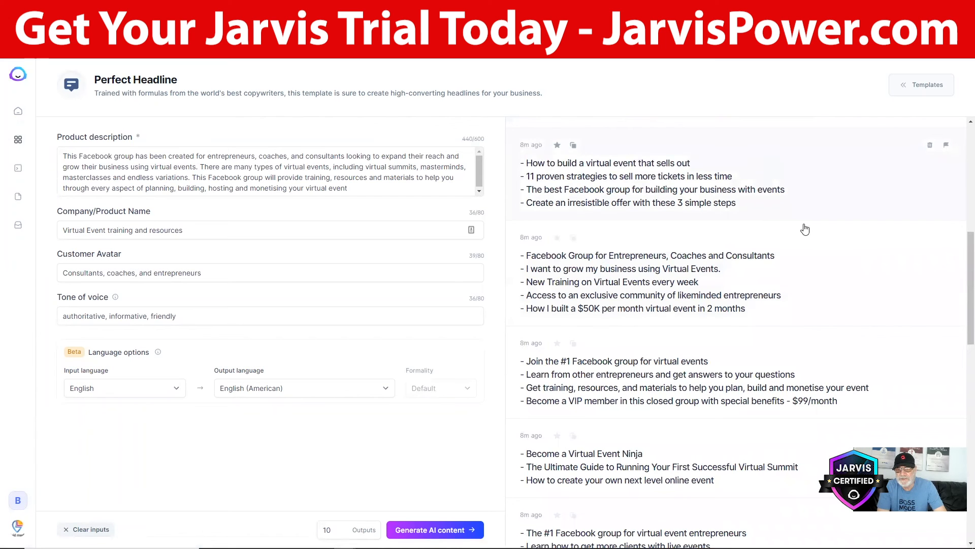
{"action": "scroll", "coordinate": [738, 412], "scroll_direction": "down", "scroll_amount": 2}
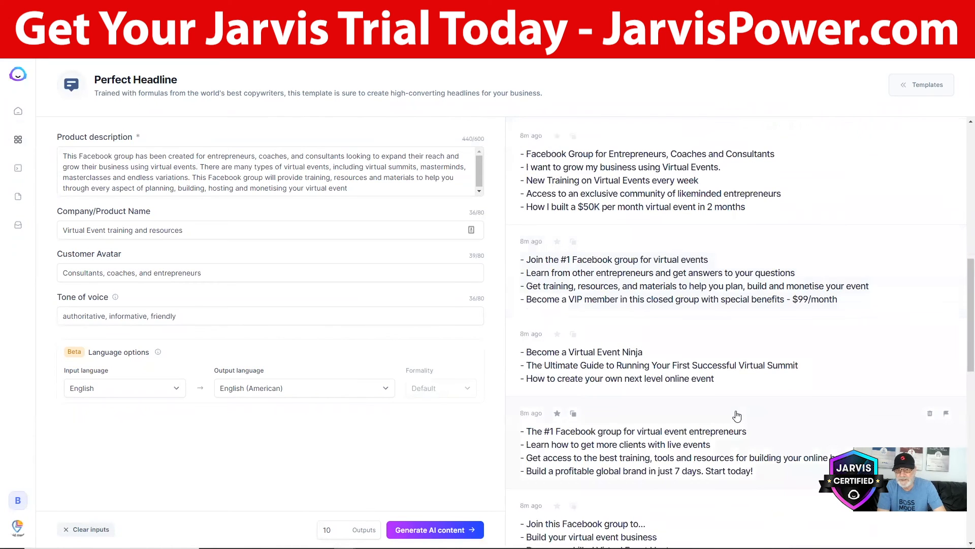